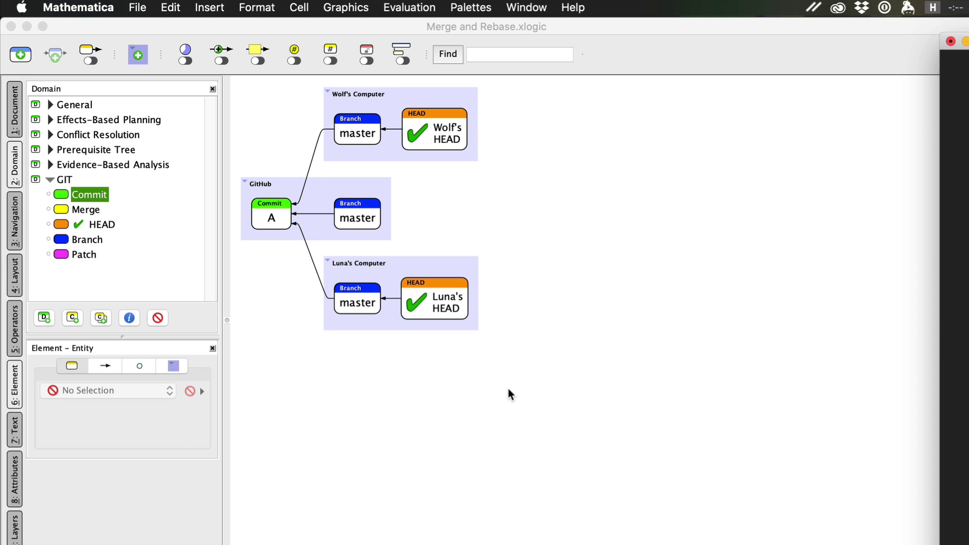
Insert commits B and C above A in the top master, and D and E in the bottom master.
drag(61, 196, 306, 165)
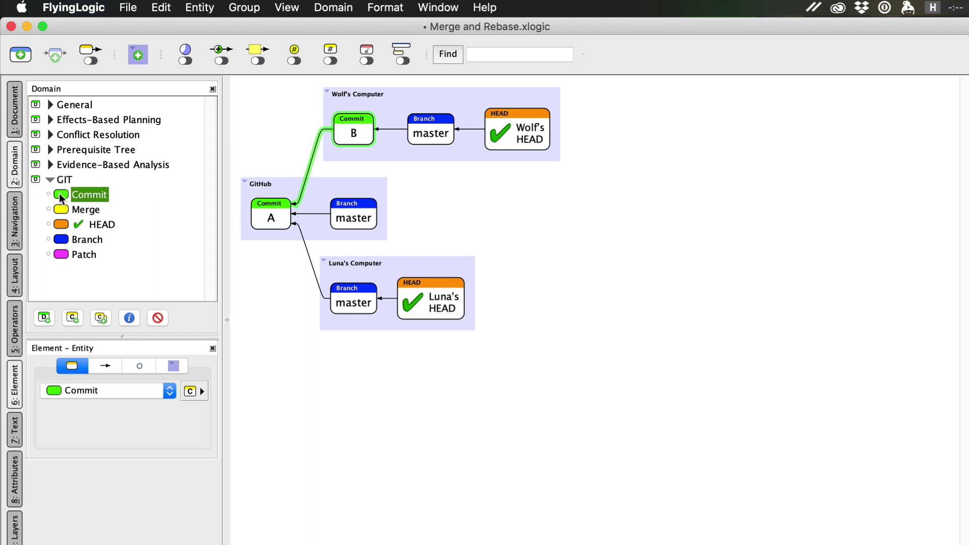
drag(63, 196, 391, 134)
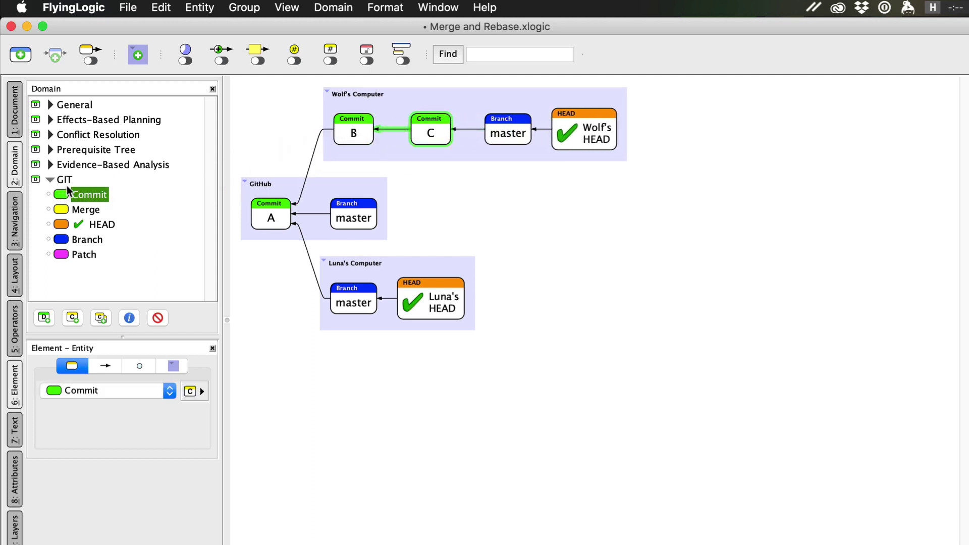
drag(64, 196, 306, 261)
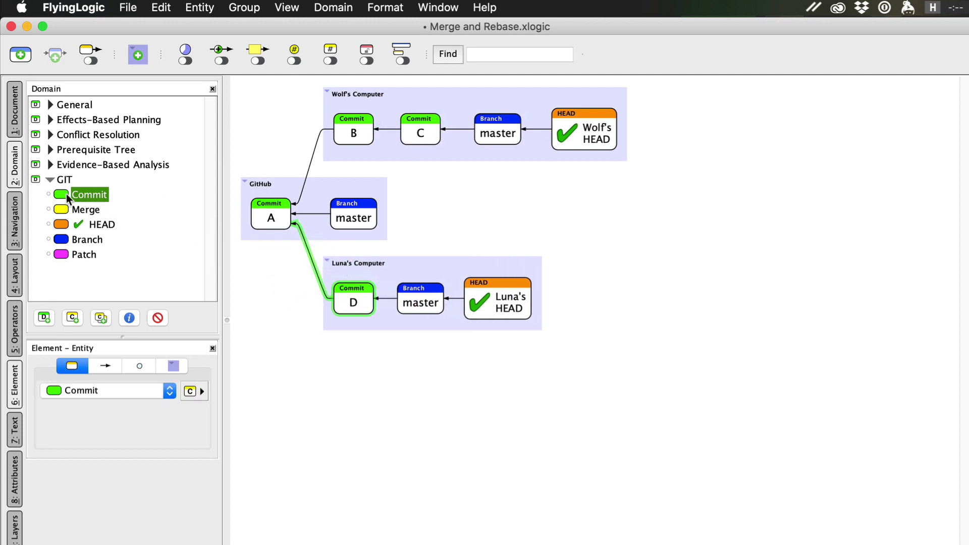
drag(65, 194, 387, 304)
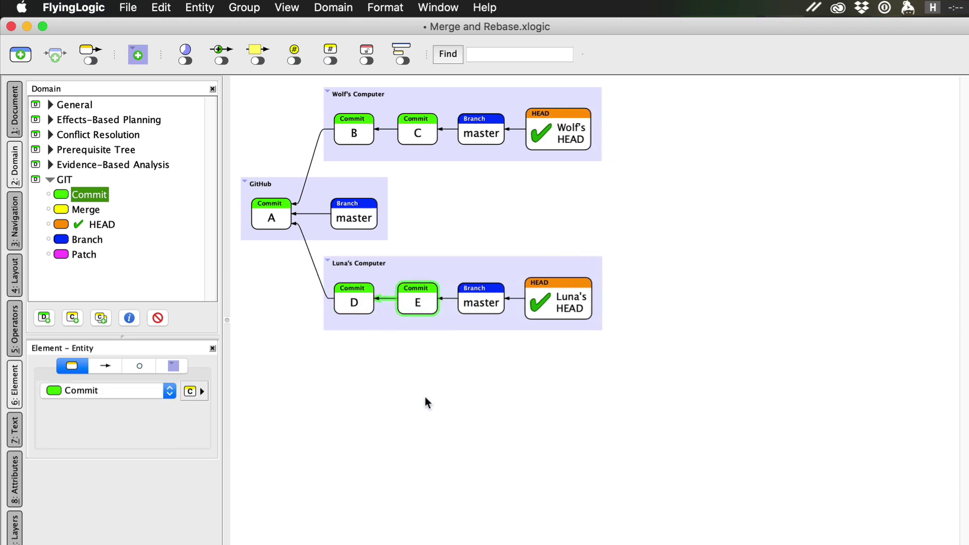
key(super+Tab)
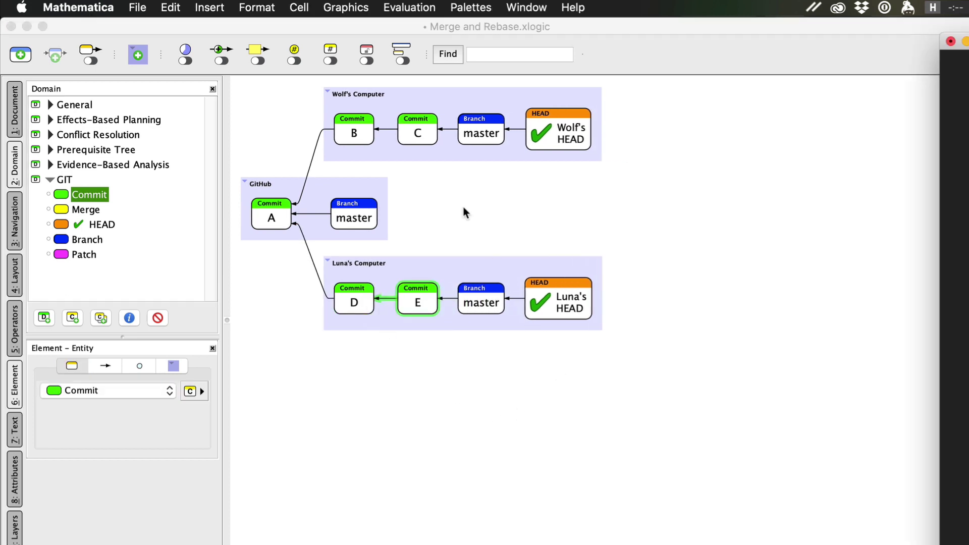
click(392, 139)
click(408, 132)
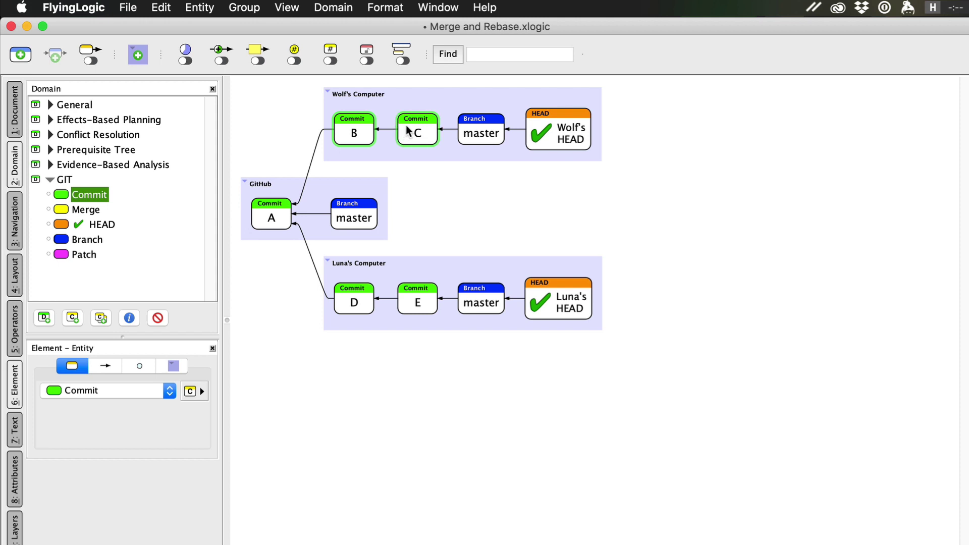
Move commits B and C into the GitHub group so GitHub's and Wolf's masters point to C.
shift+click(354, 136)
drag(354, 135, 416, 258)
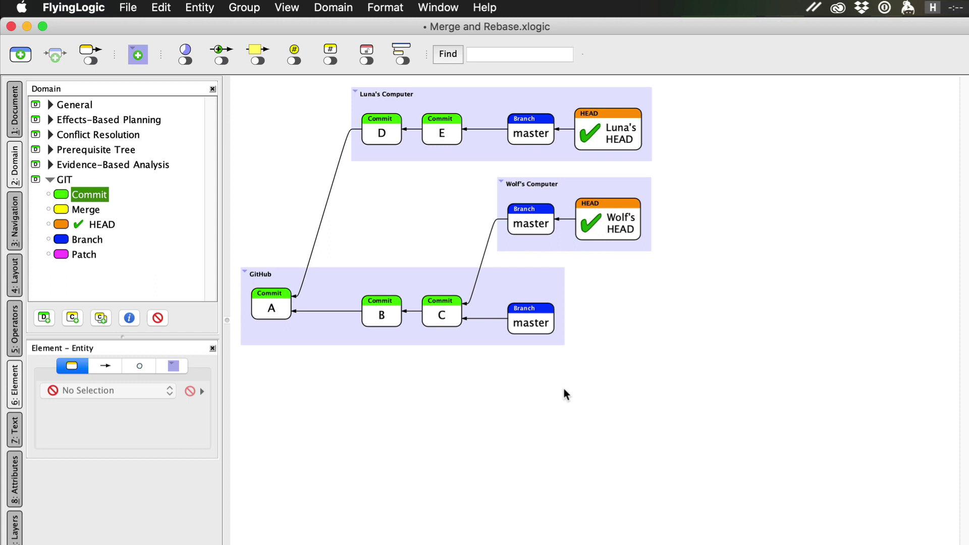
Create a new group named "Shea's Computer".
key(Down)
key(Down)
key(super+g)
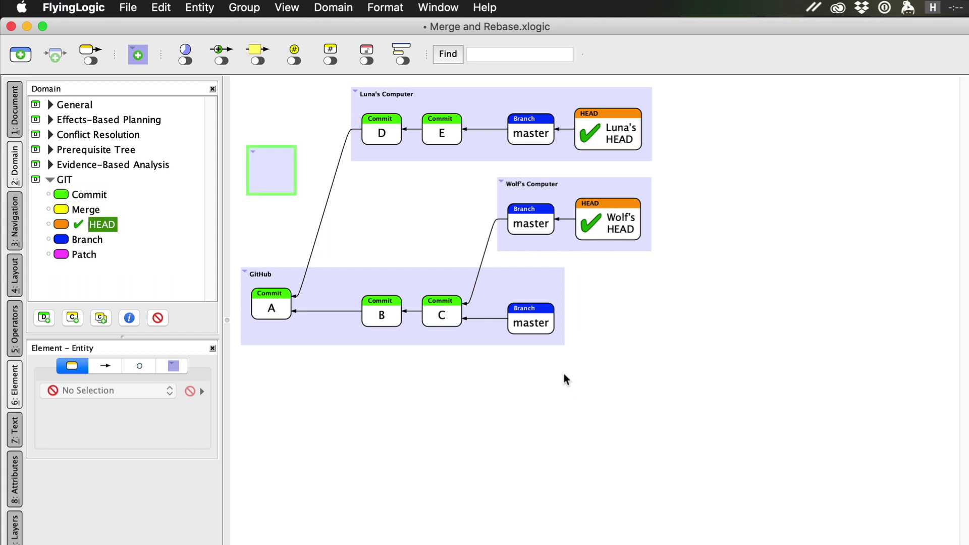
text(Shea)
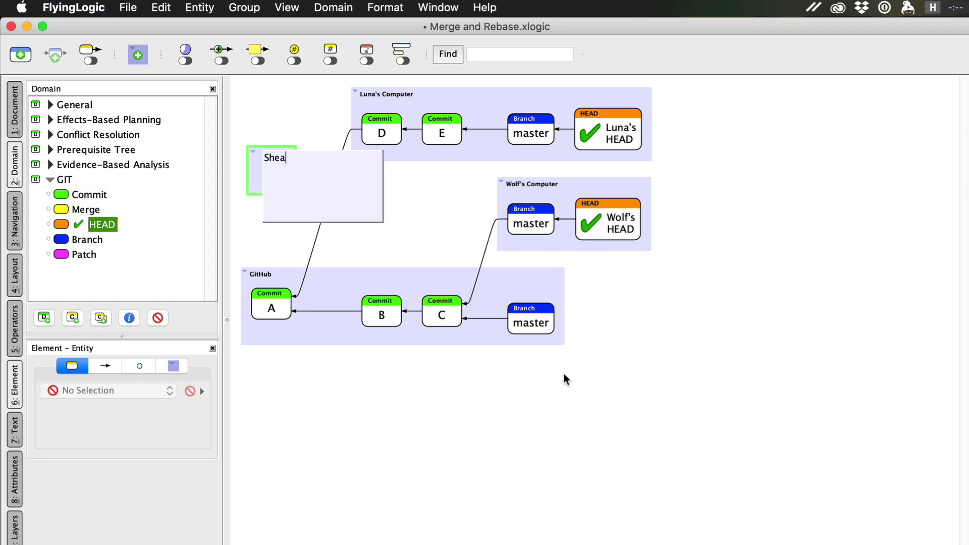
text('s Computer)
key(Return)
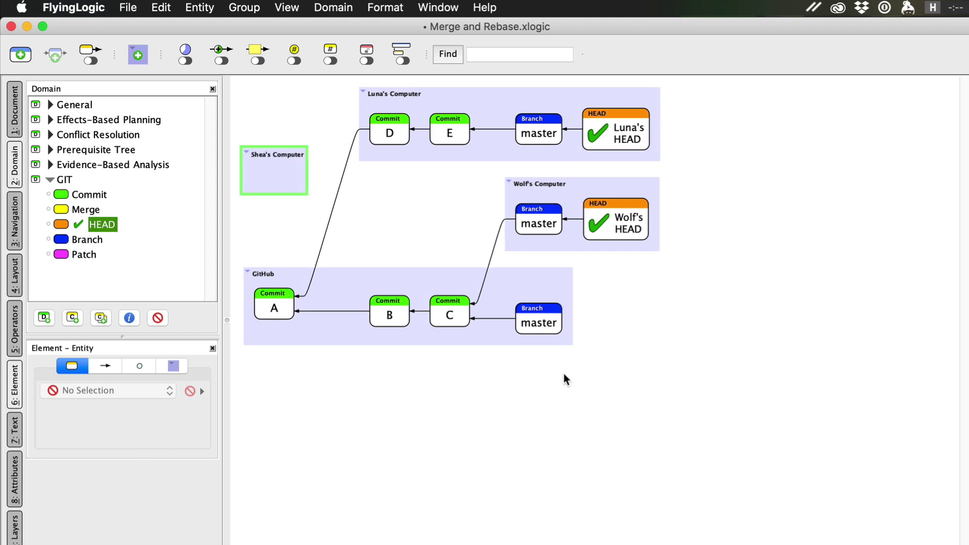
Add a master branch in Shea's Computer pointing to GitHub commit C.
drag(87, 240, 265, 177)
text(F)
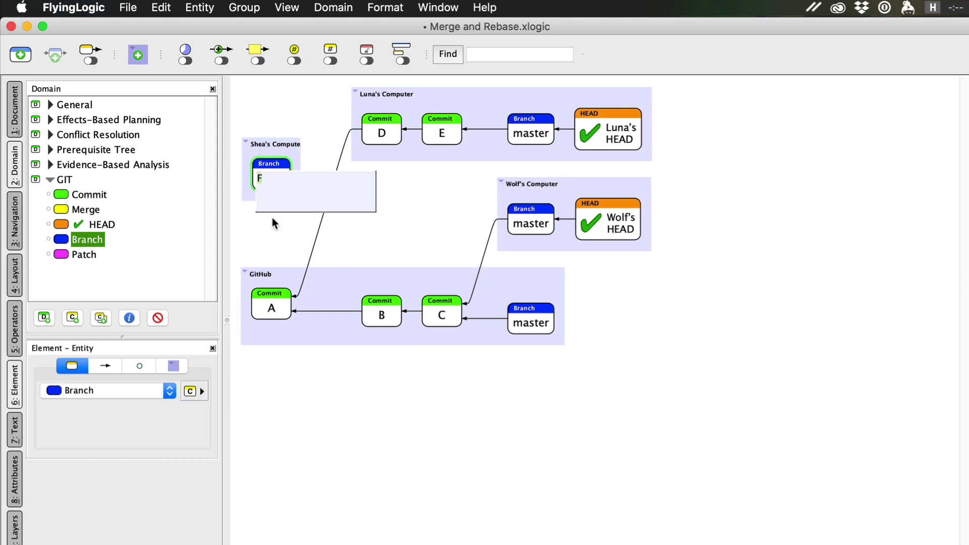
text(aster)
key(Return)
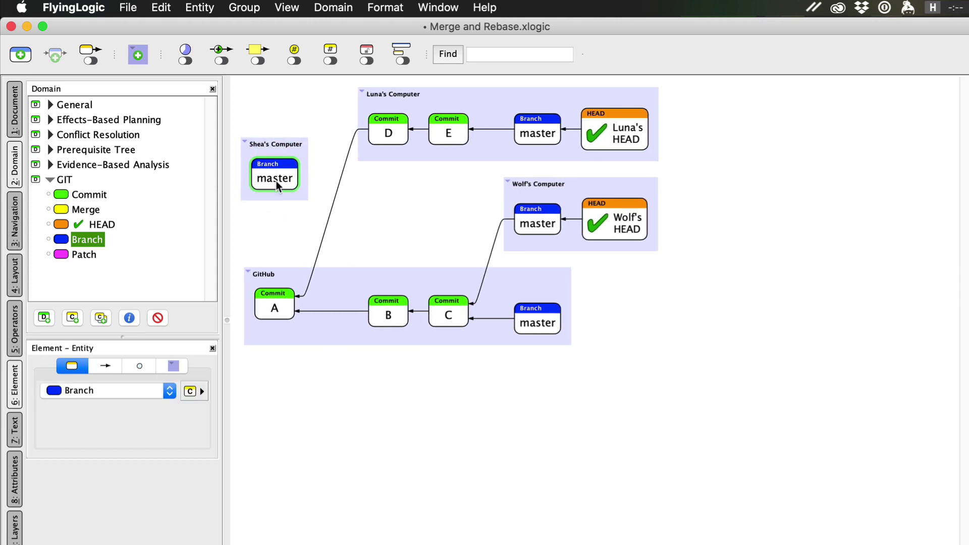
drag(277, 185, 447, 313)
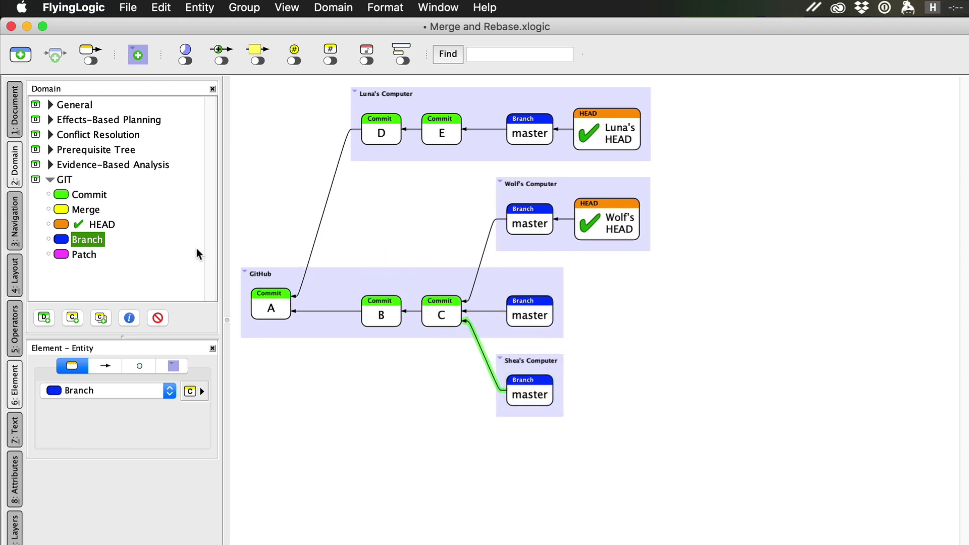
Add a HEAD named "Shea's HEAD" on Shea's master.
drag(102, 224, 552, 389)
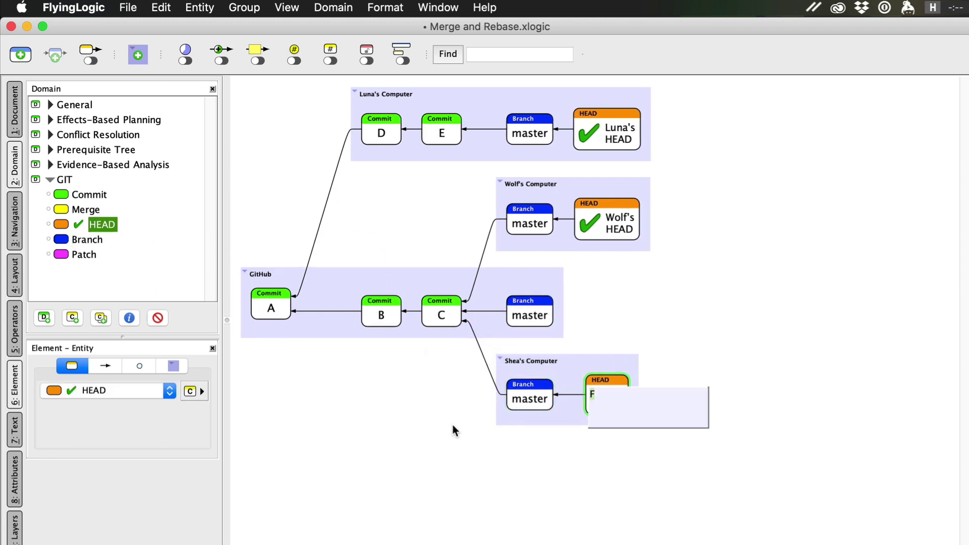
key(BackSpace)
text(Shea's HEAD)
key(Return)
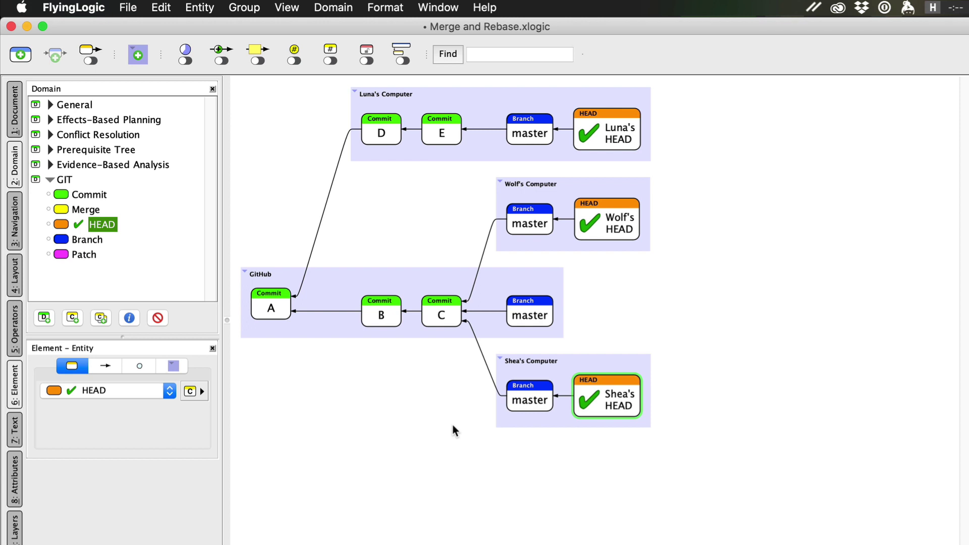
Insert commits F and G between commit C and Shea's master.
click(551, 434)
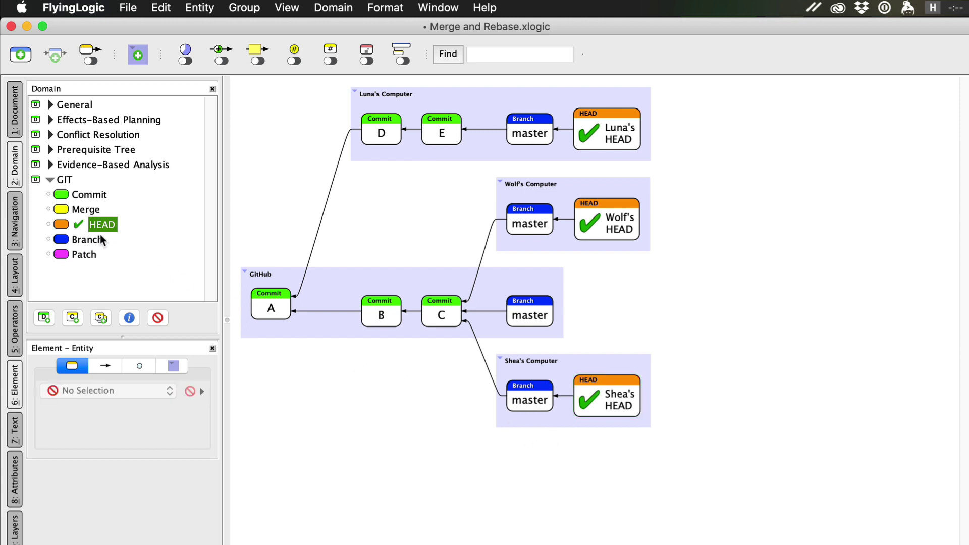
drag(61, 198, 480, 362)
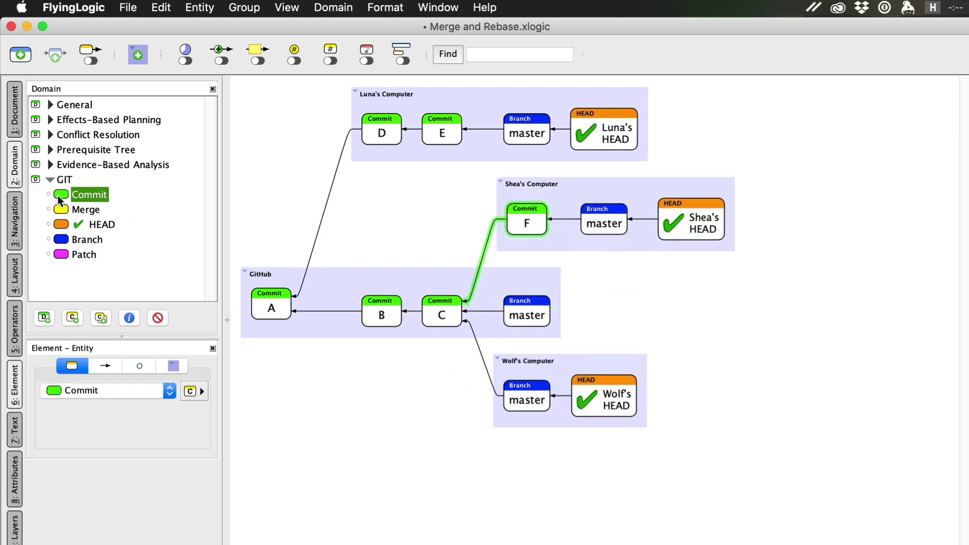
drag(61, 199, 564, 223)
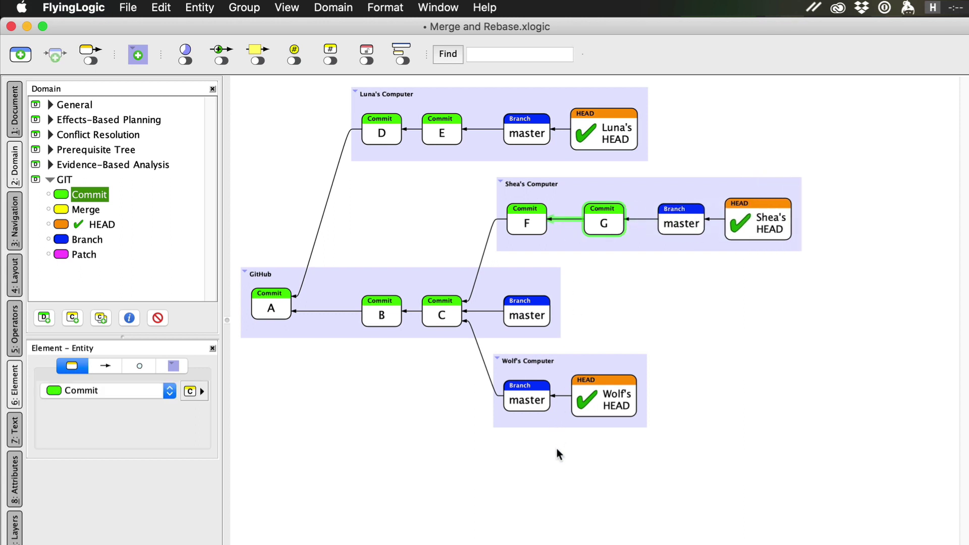
click(624, 452)
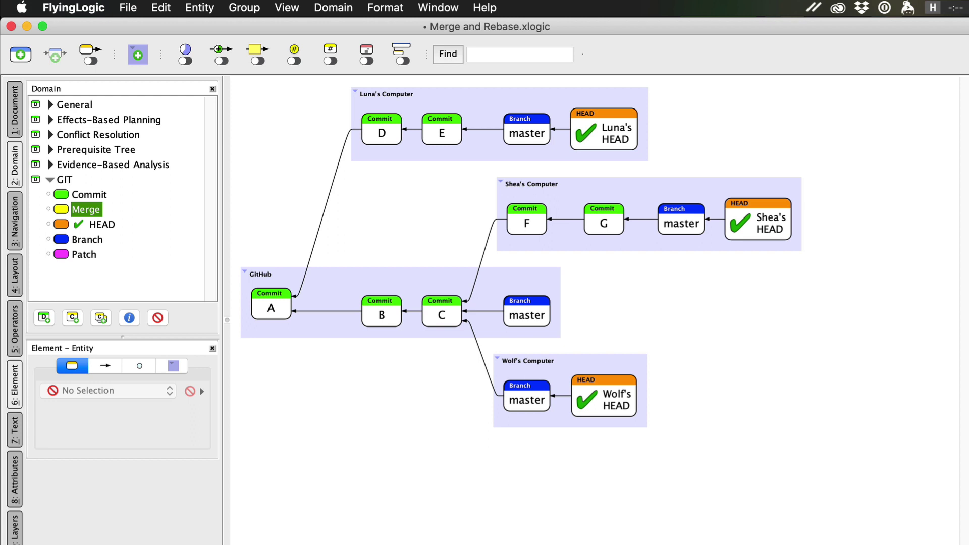
Insert merge H between commit E and Luna's master, joined to GitHub commit C.
drag(76, 210, 418, 214)
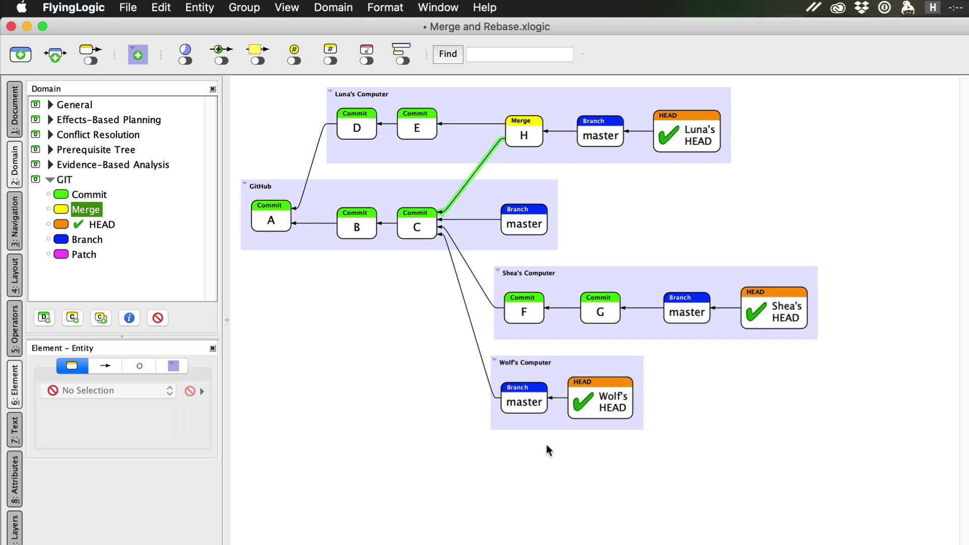
Drag commits D, E and merge H into GitHub, and retarget GitHub's master from C to H.
click(573, 440)
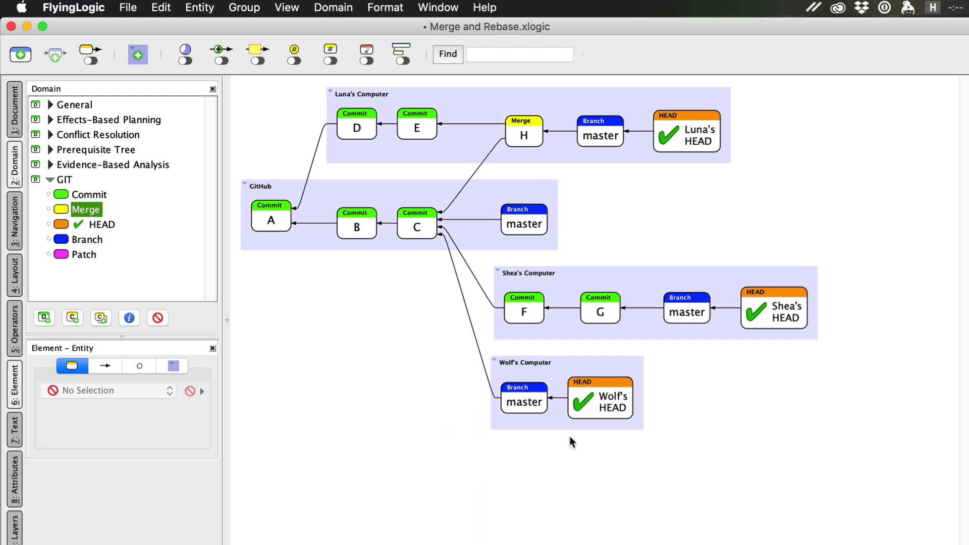
click(355, 125)
shift+click(406, 123)
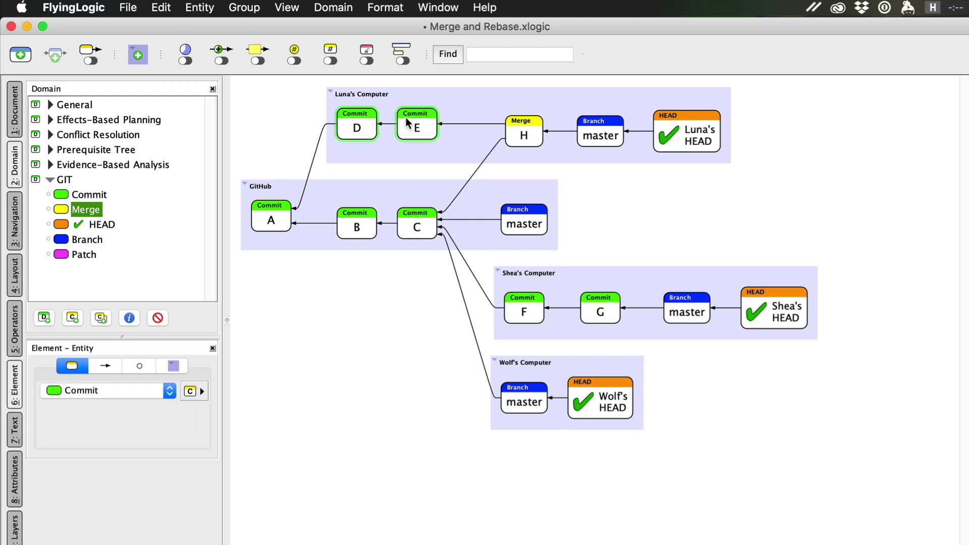
shift+click(511, 130)
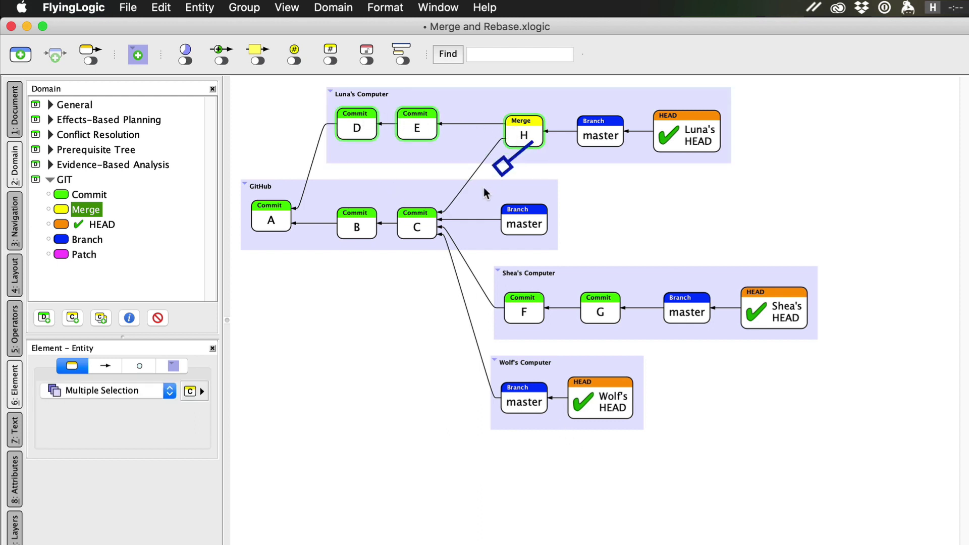
drag(484, 194, 480, 198)
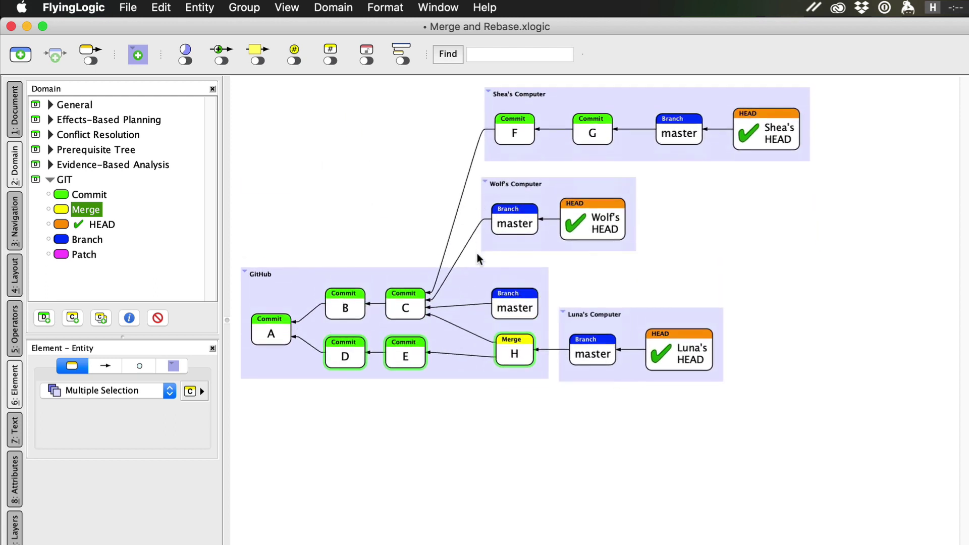
click(437, 306)
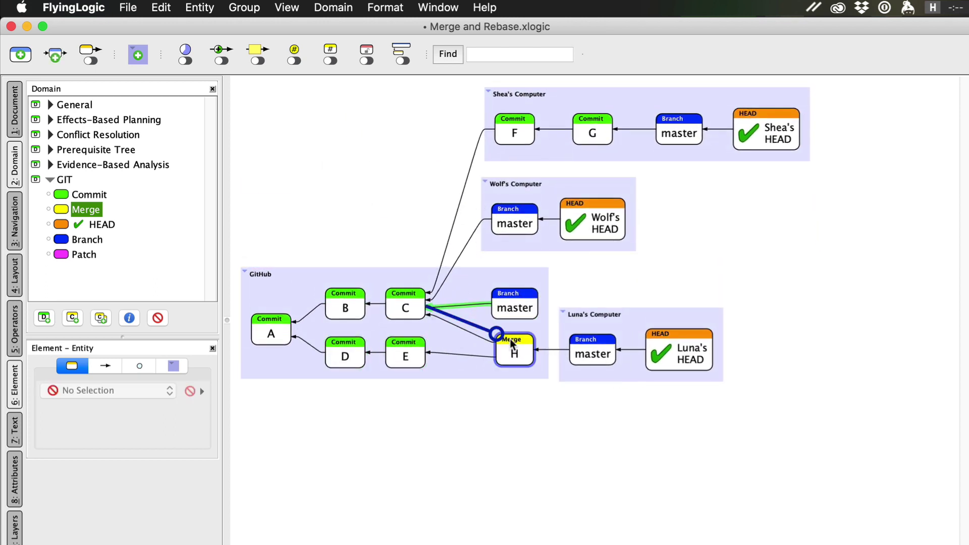
drag(512, 340, 513, 341)
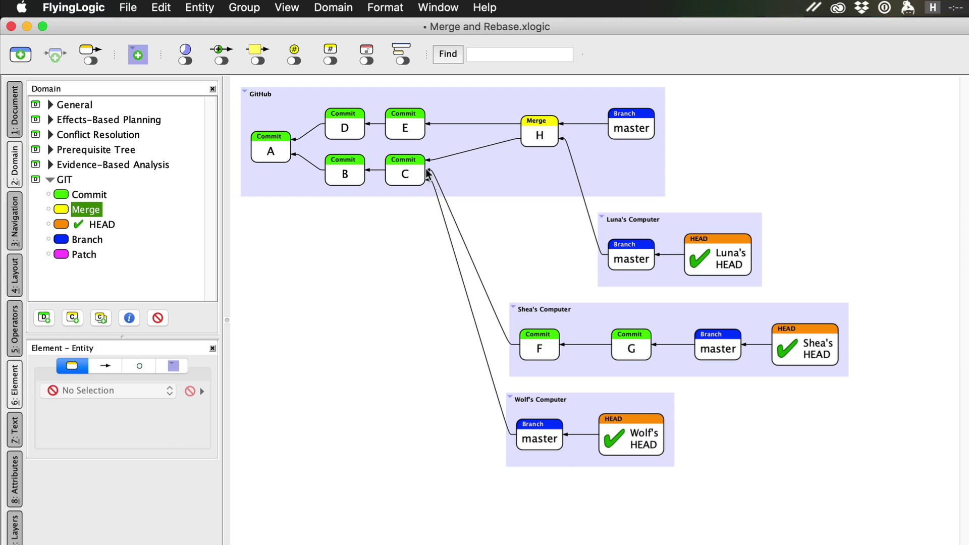
Relink Shea's commit F from C to merge H and mark F with a no-entry symbol.
drag(427, 174, 530, 135)
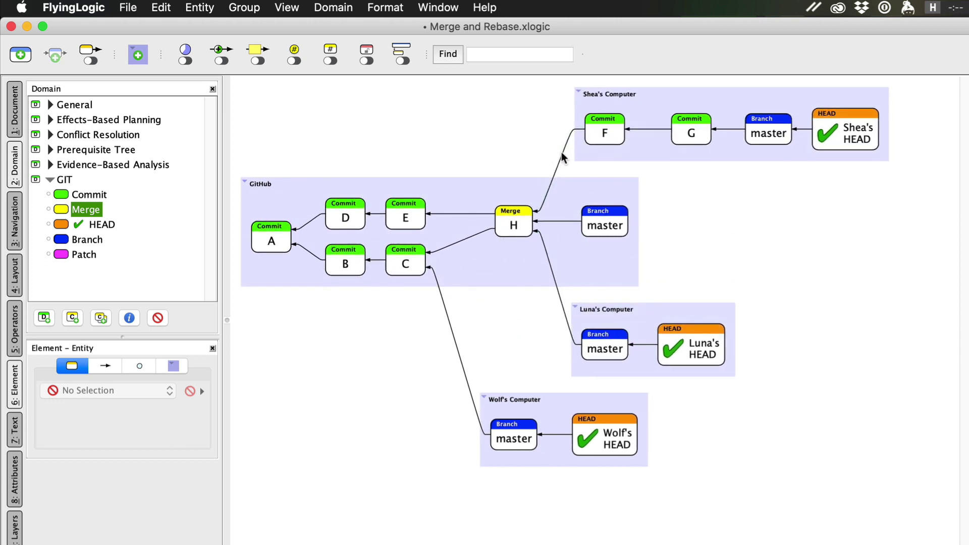
click(561, 157)
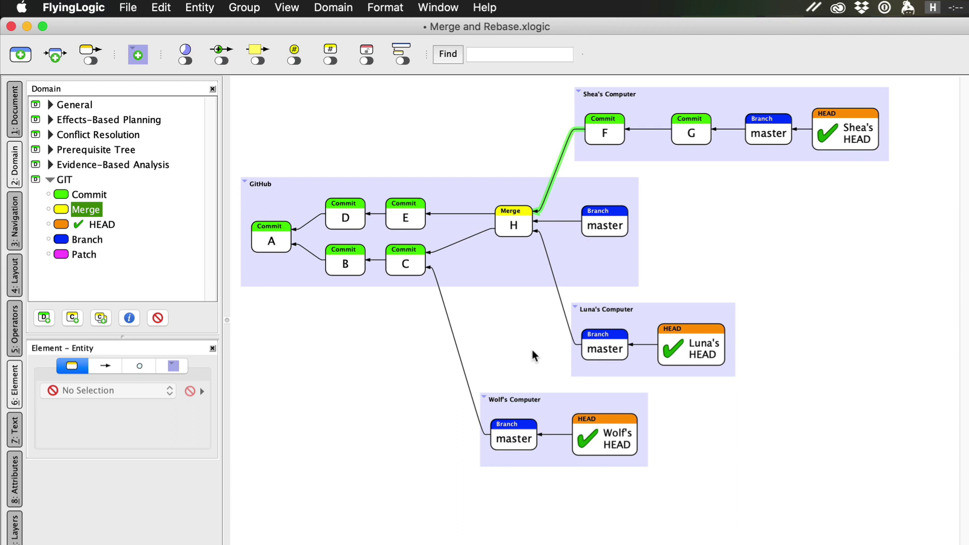
click(612, 136)
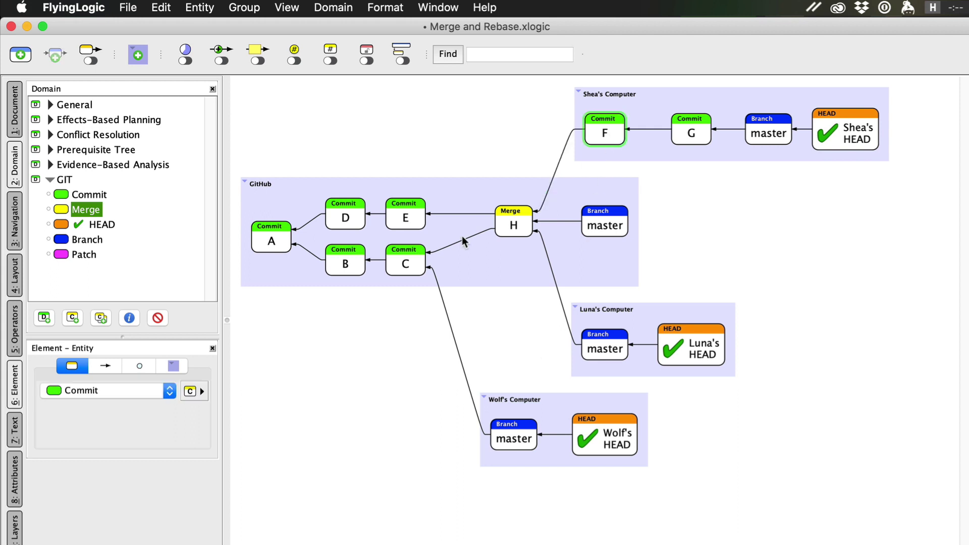
click(202, 391)
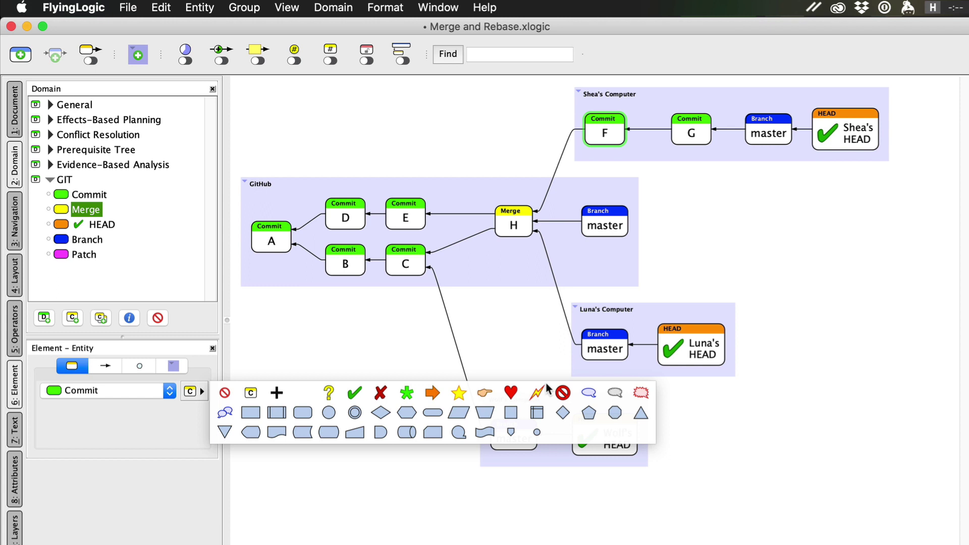
click(562, 392)
Annotate the F–H link with "THIS CAN NEVER HAPPEN!".
click(554, 168)
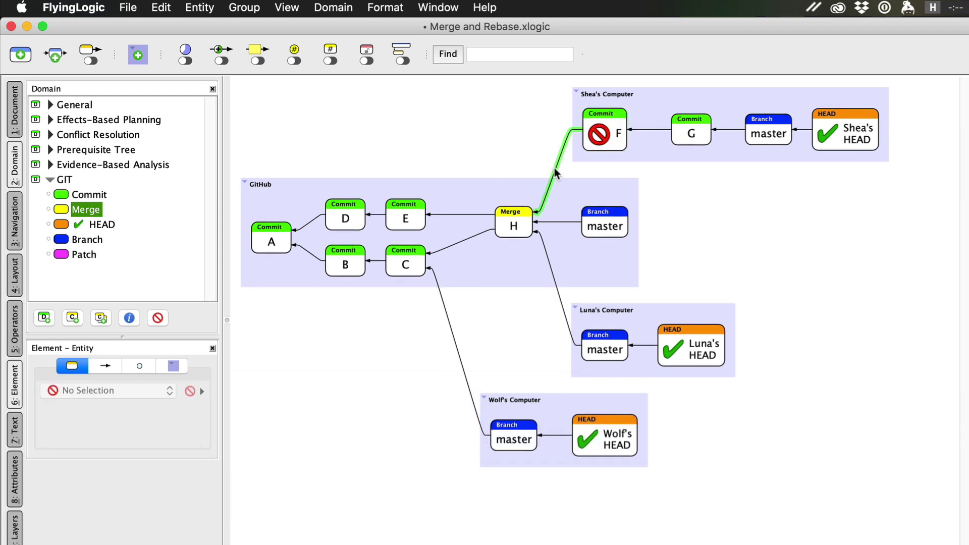
right_click(554, 168)
click(562, 175)
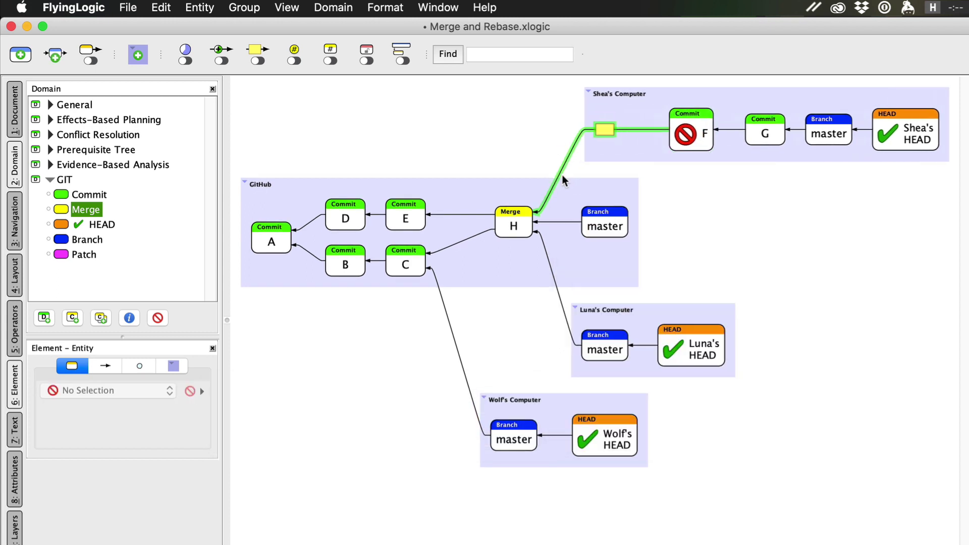
text(THIS CAN)
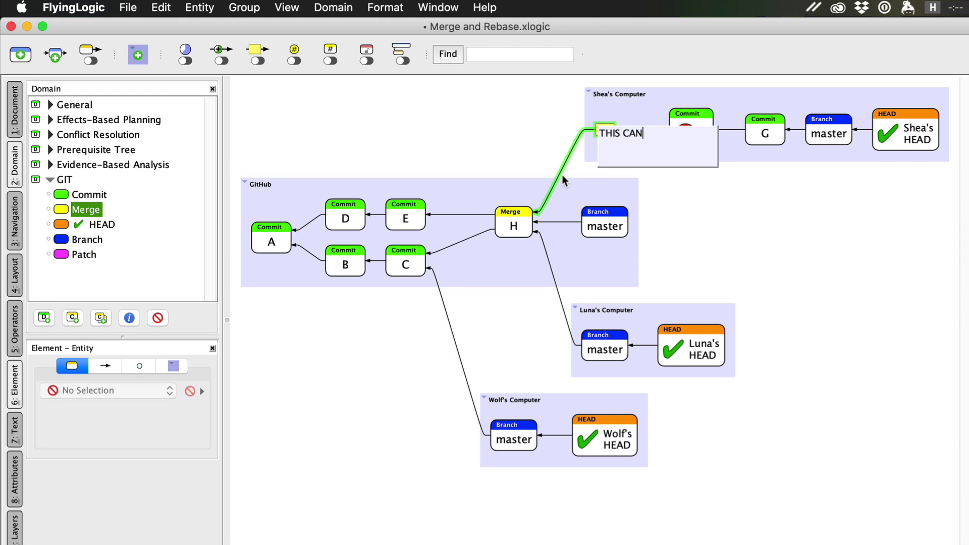
text( NEVER HAPPEN!)
key(Return)
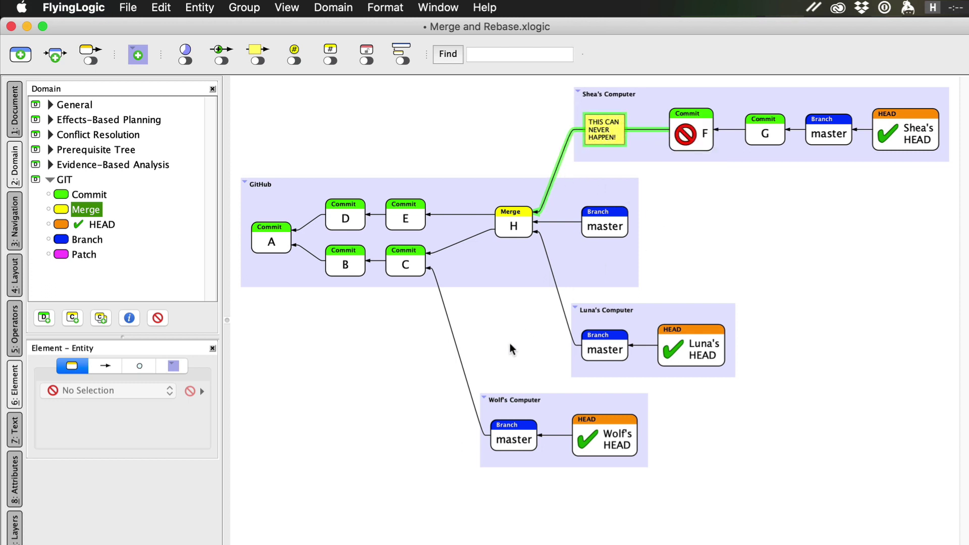
click(536, 339)
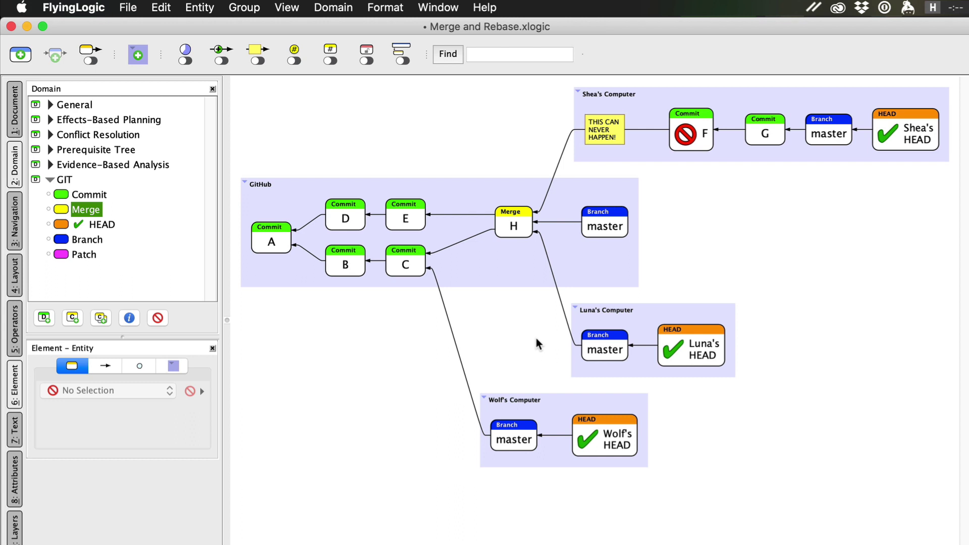
Undo the annotation and the no-entry symbol on commit F.
key(super+z)
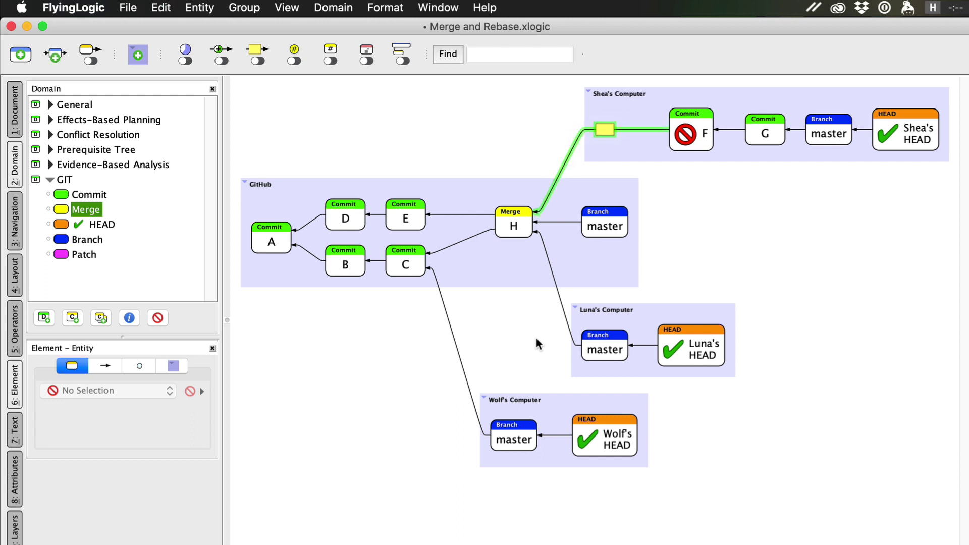
key(super+z)
key(super+z)
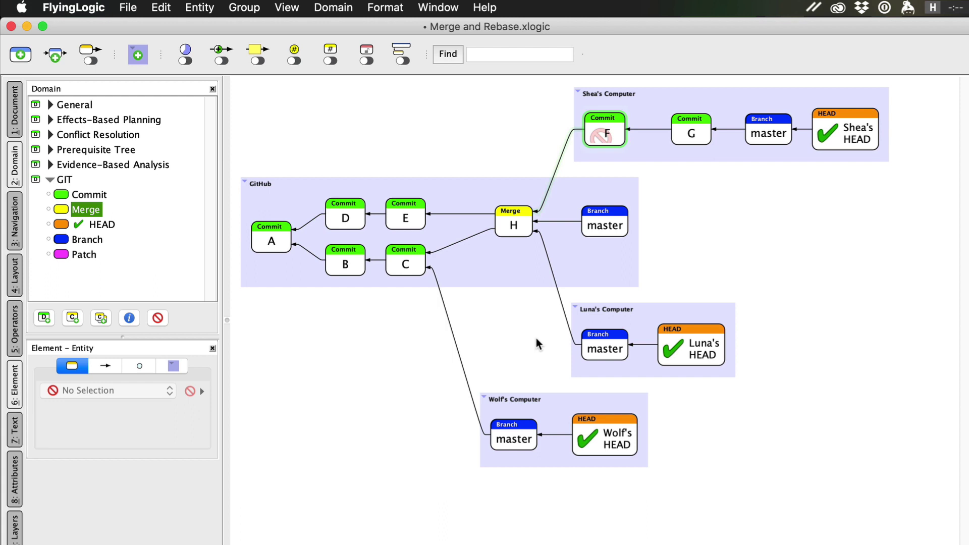
key(super+z)
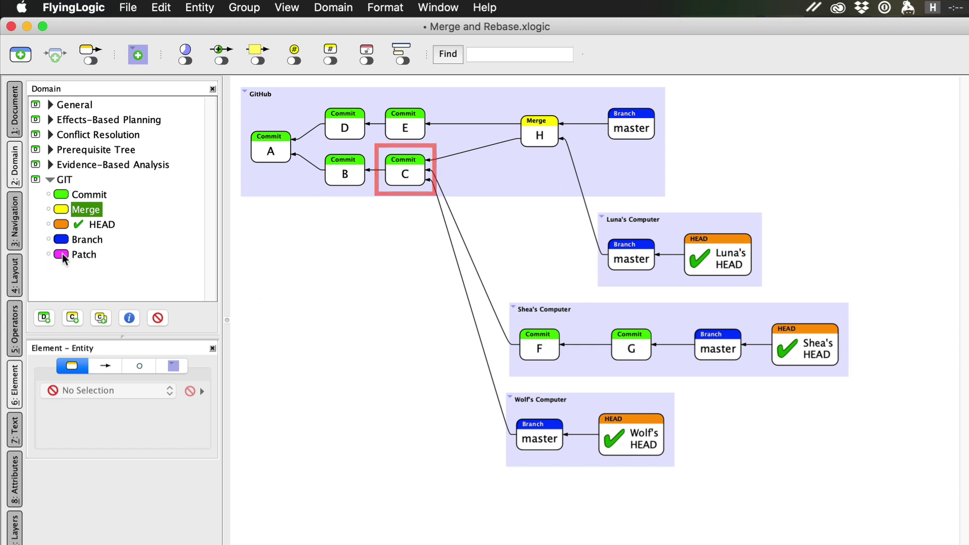
Attach Patch nodes to commits F and G, naming them CtoF and FtoG.
drag(84, 255, 561, 355)
drag(81, 255, 637, 392)
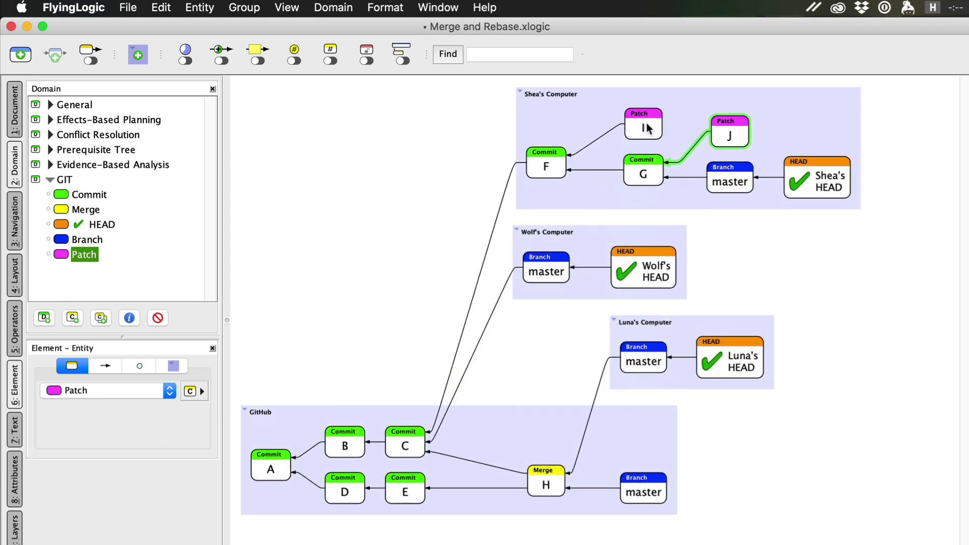
double_click(647, 128)
text(CtoF)
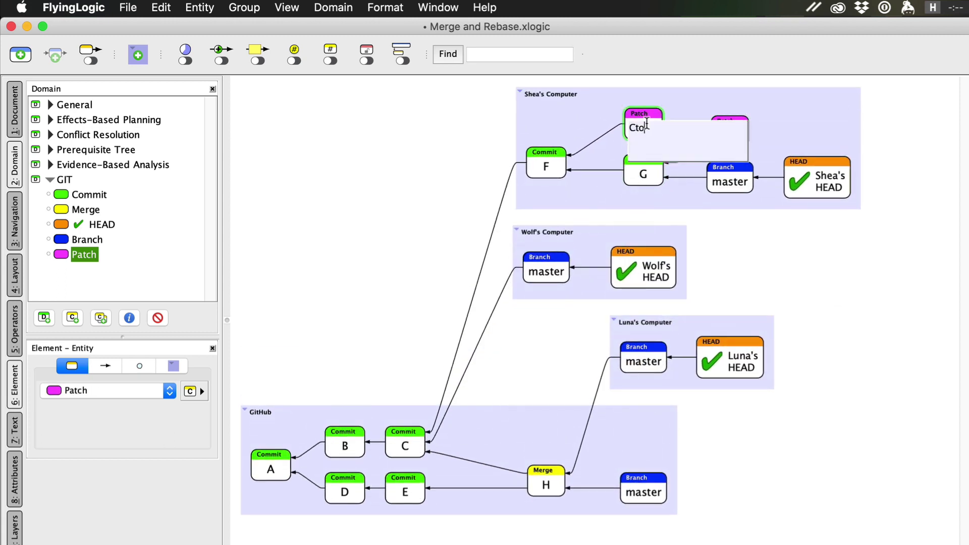
key(Return)
double_click(723, 135)
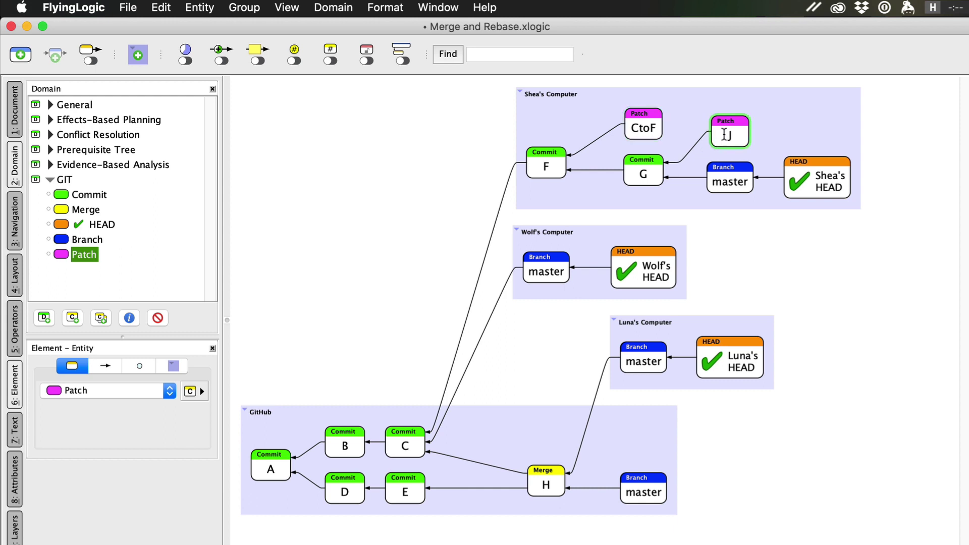
text(FtoG)
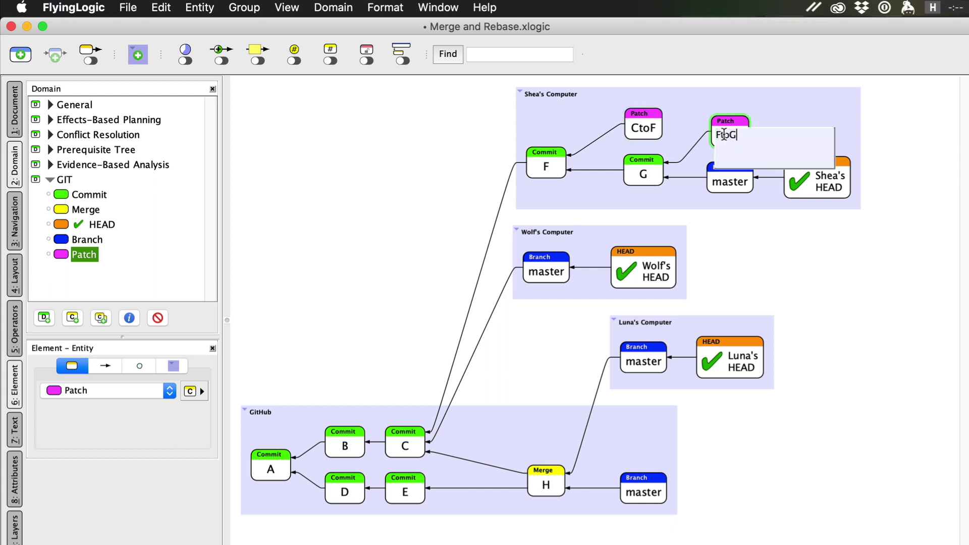
key(Return)
click(554, 353)
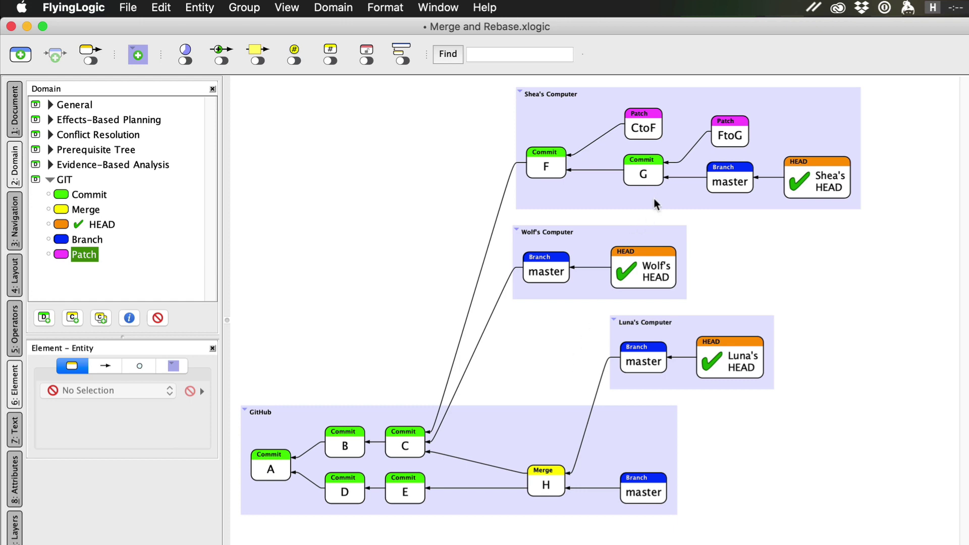
Link commit G to merge H, then insert commit I between H and Shea's master.
drag(659, 195, 550, 471)
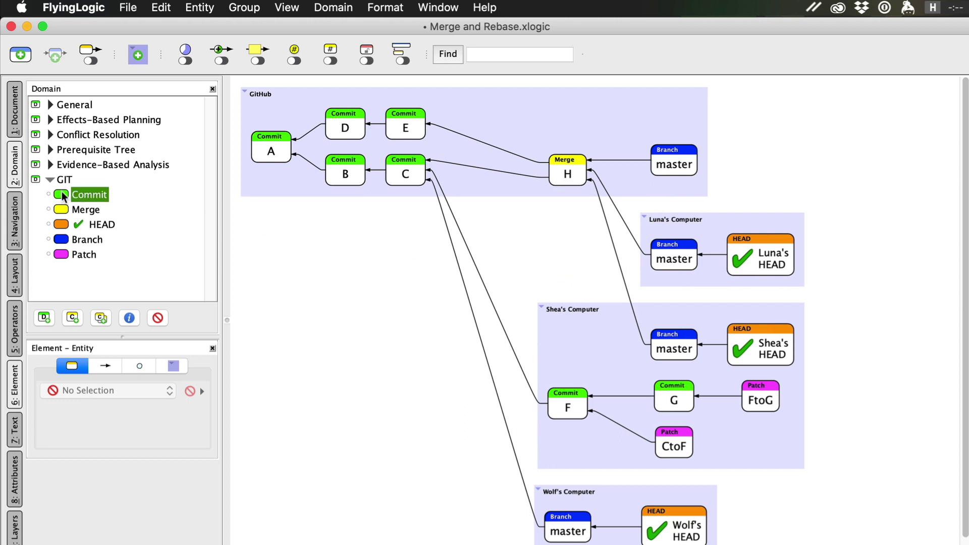
drag(63, 197, 613, 262)
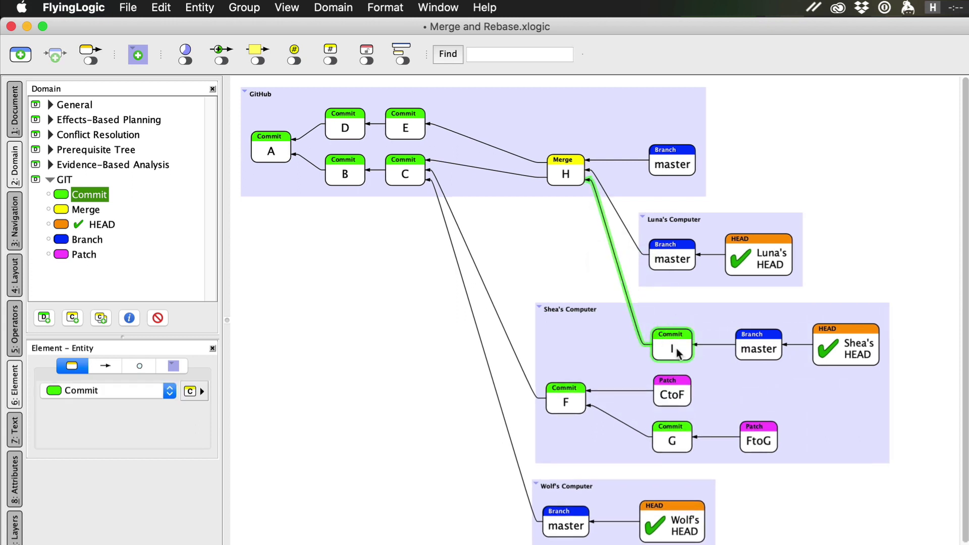
Base commit I on patch CtoF and rename it F'.
drag(678, 353, 674, 389)
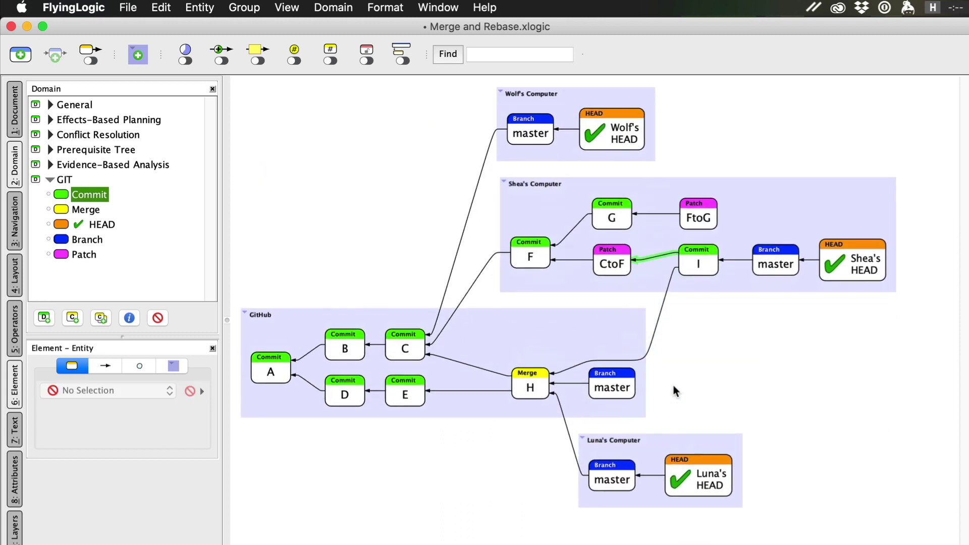
double_click(701, 267)
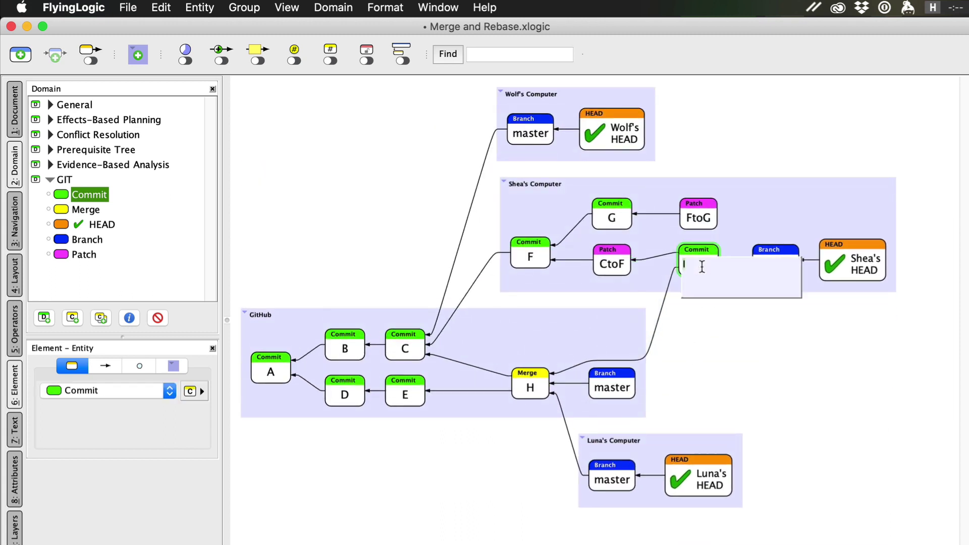
text(F')
key(Return)
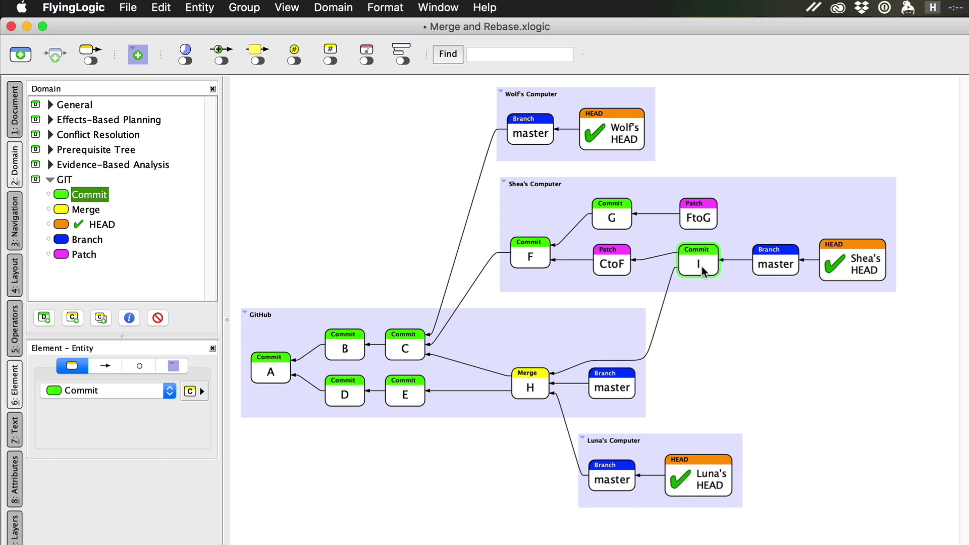
click(675, 341)
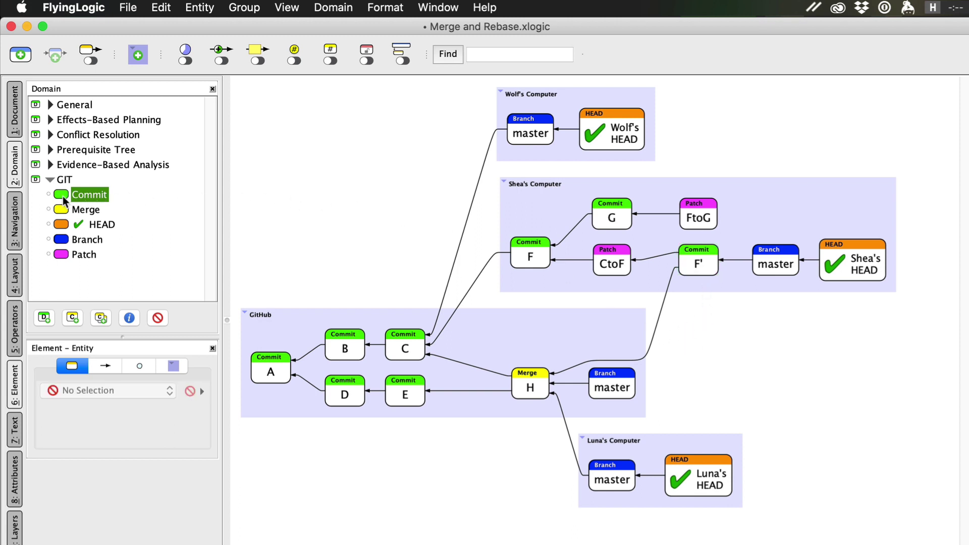
Insert commit G' between F' and Shea's master, built on patch FtoG.
drag(88, 197, 734, 265)
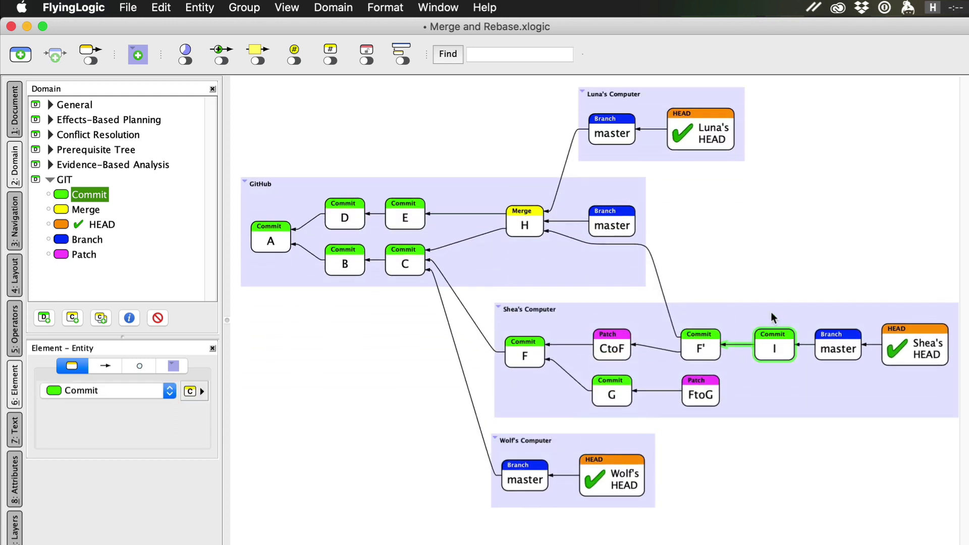
drag(761, 354, 712, 395)
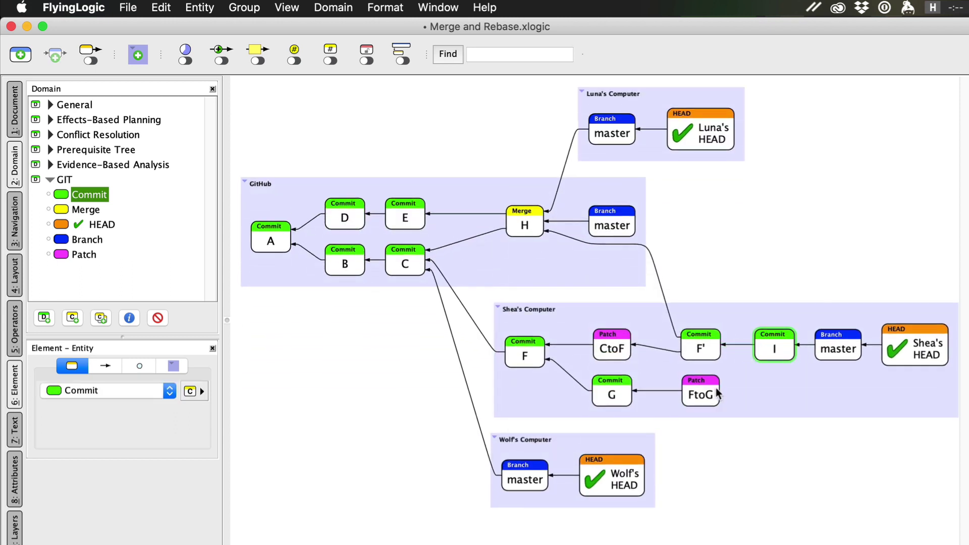
double_click(769, 373)
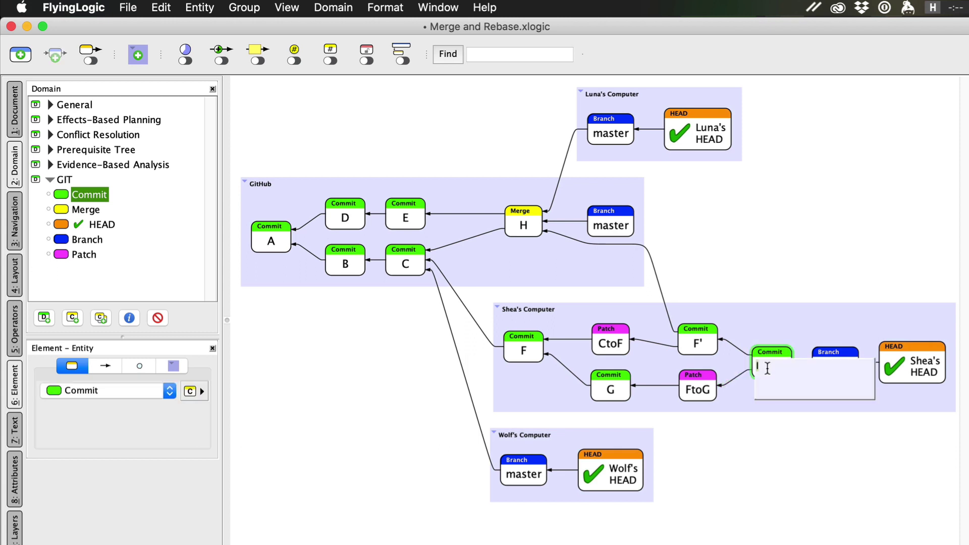
text(G')
key(Return)
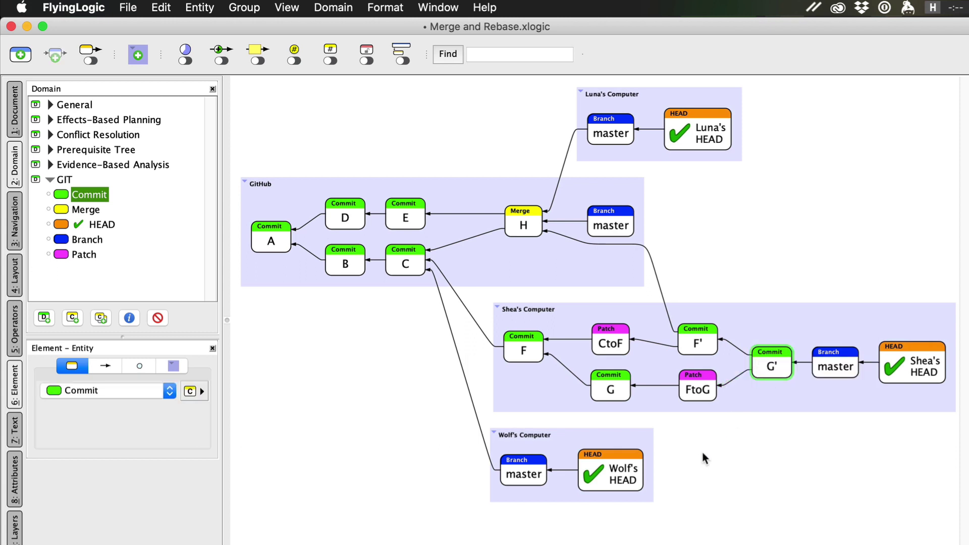
Delete the FtoG and CtoF patch nodes from Shea's Computer.
click(700, 390)
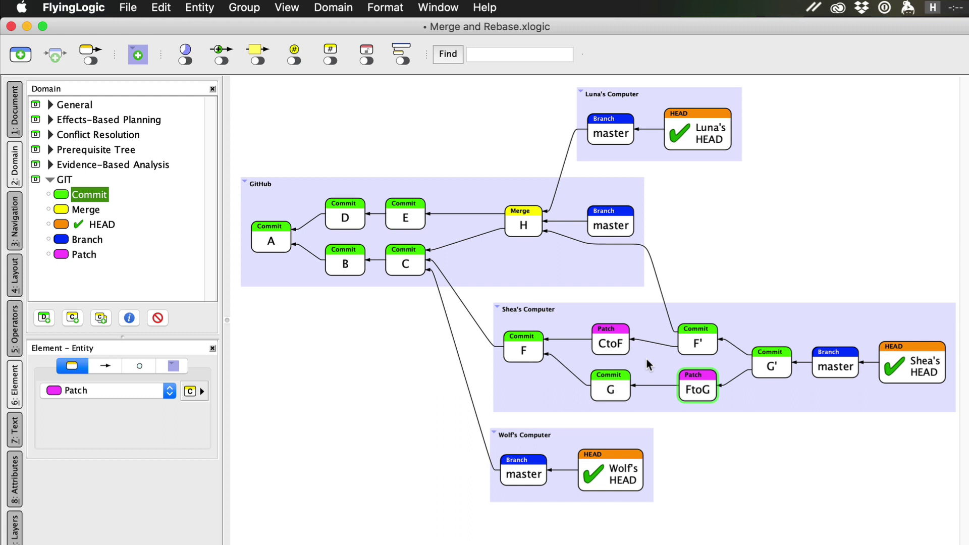
shift+click(616, 343)
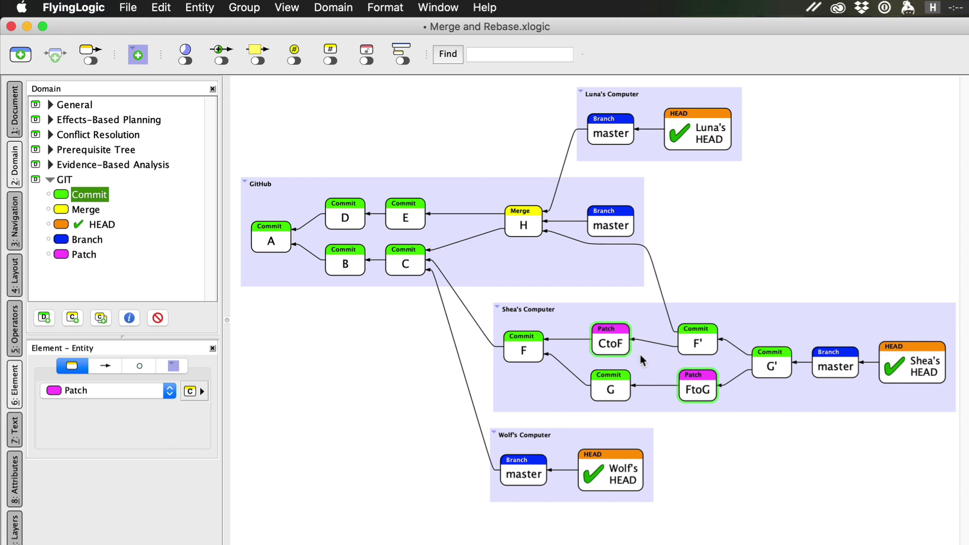
key(Delete)
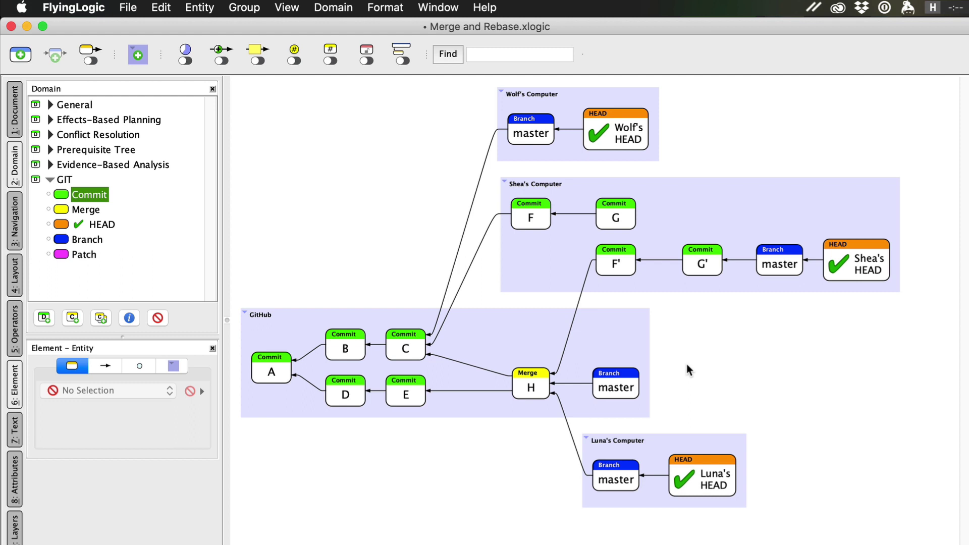
Group commits F and G and title the new group 'Detached Commits'.
click(539, 221)
shift+click(615, 225)
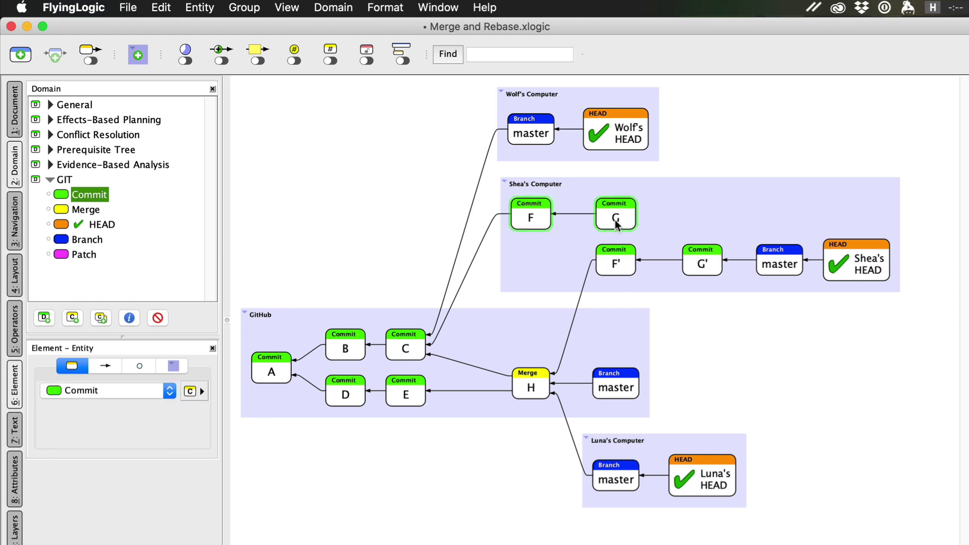
key(super+g)
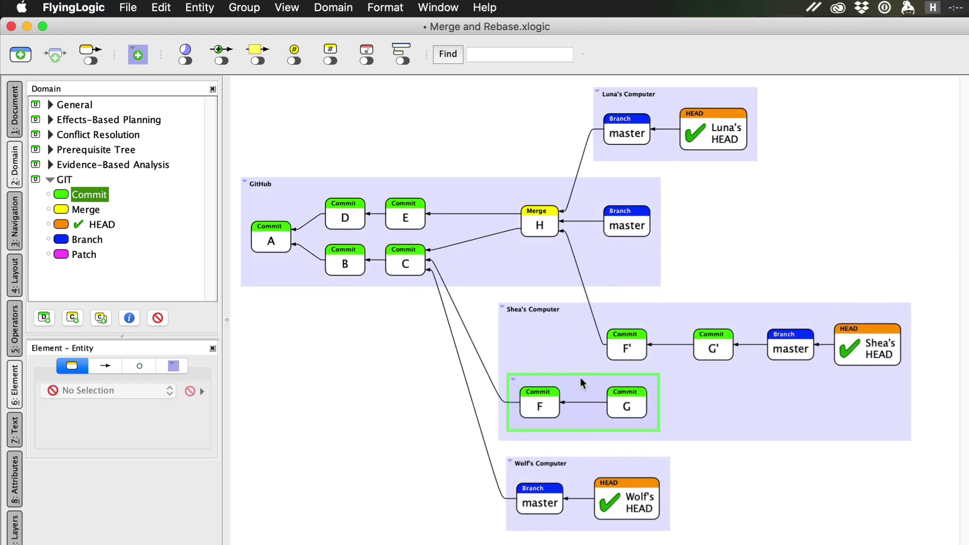
double_click(576, 386)
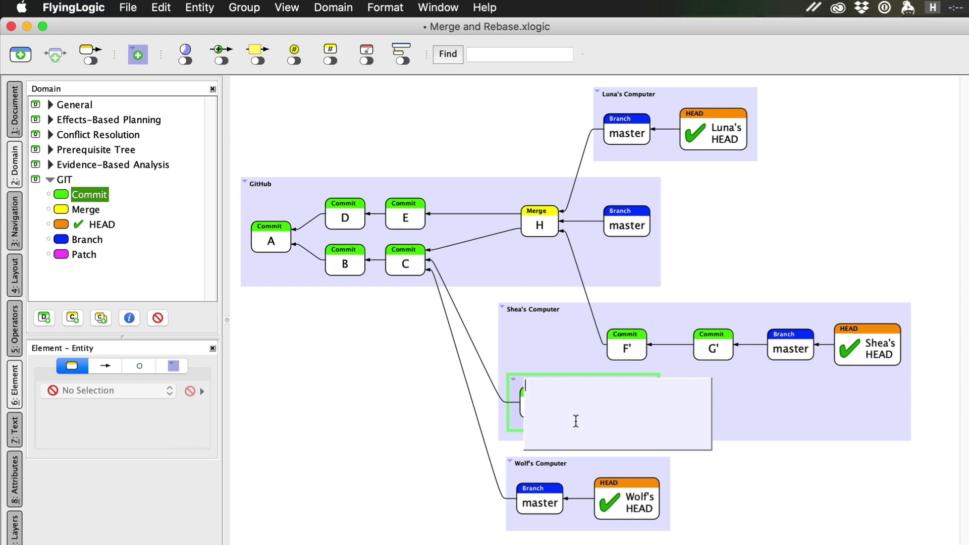
text(Detached Commits)
key(Return)
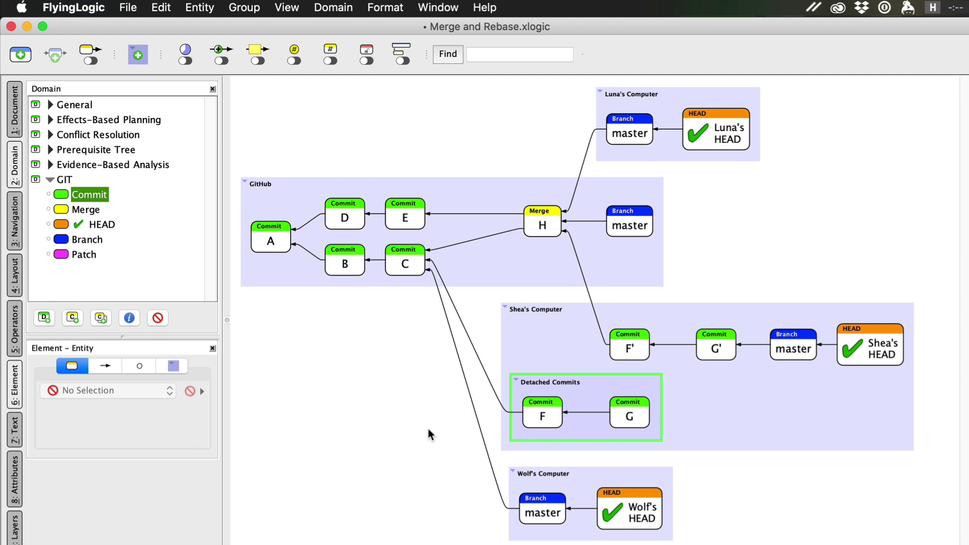
Move commits F' and G' into the GitHub group and relink GitHub's master from H to G'.
click(625, 344)
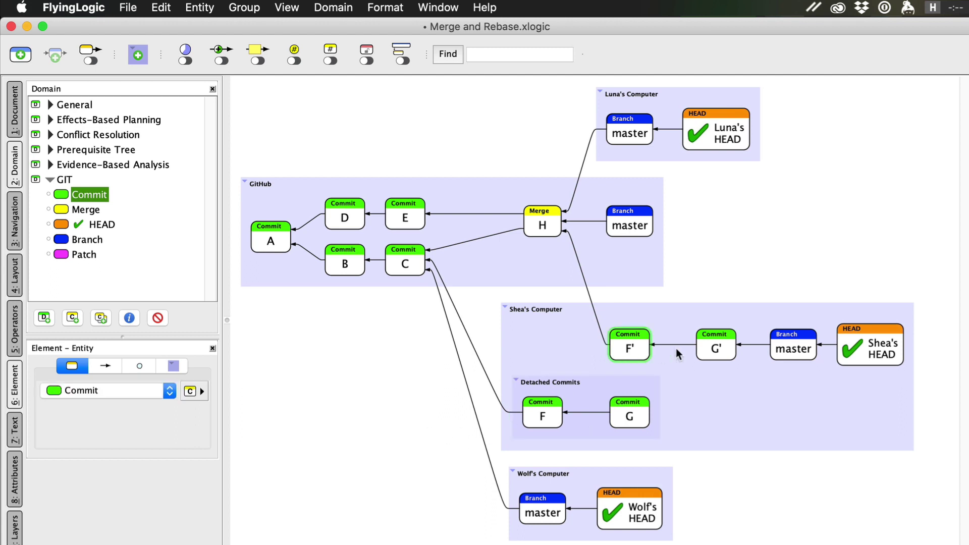
shift+click(715, 349)
drag(630, 345, 612, 260)
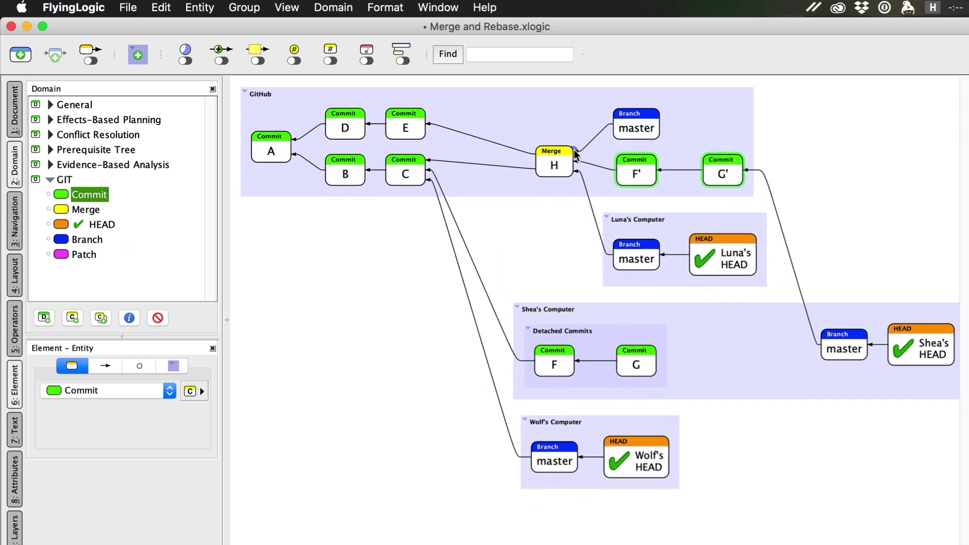
drag(575, 153, 722, 172)
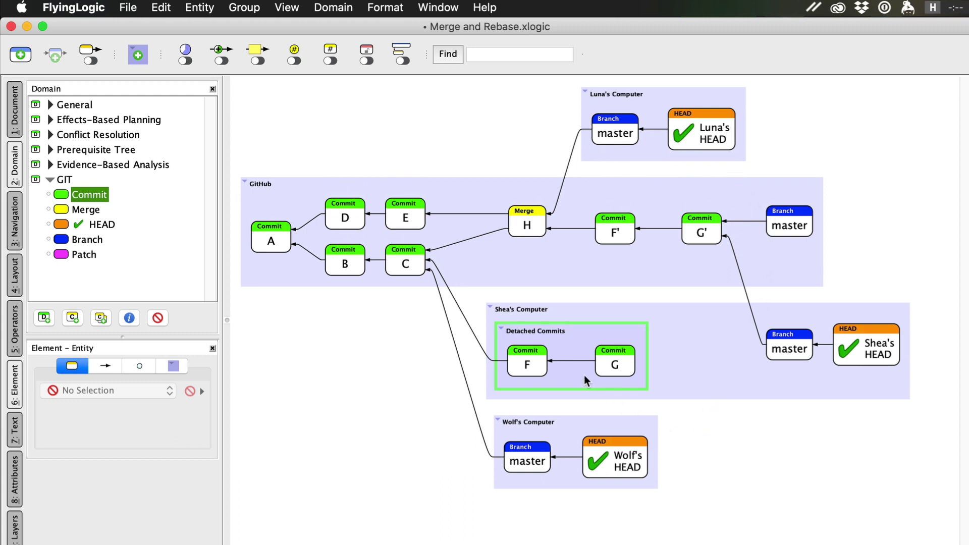
Delete commits F and G along with their Detached Commits group.
click(541, 367)
shift+click(612, 367)
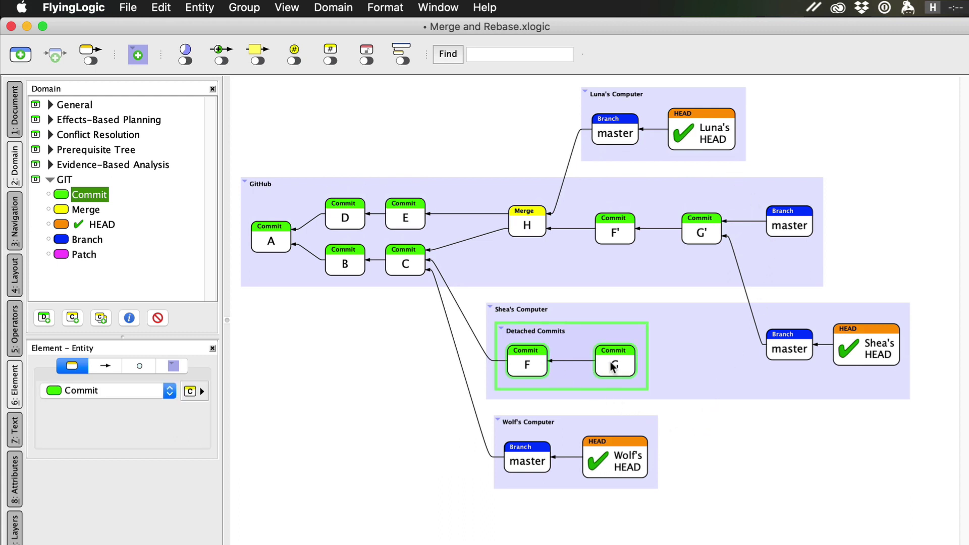
key(Delete)
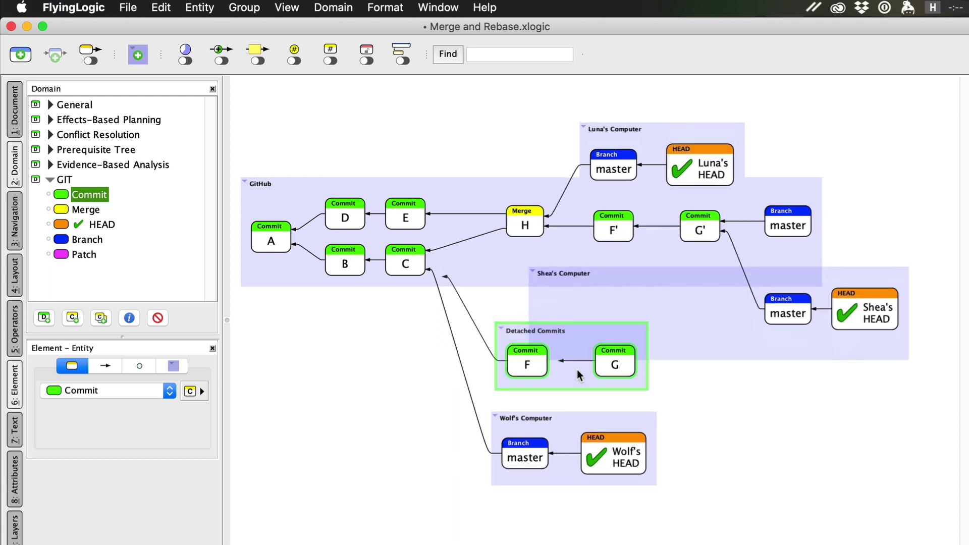